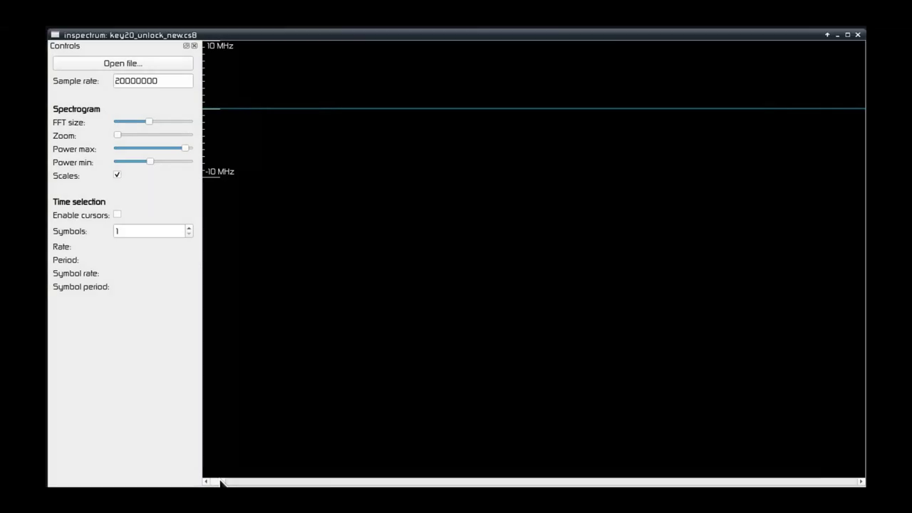
# Set the sample rate of the key20_unlock_new.cs8 capture to 4000000
pyautogui.moveTo(221, 483); pyautogui.dragTo(392, 479)
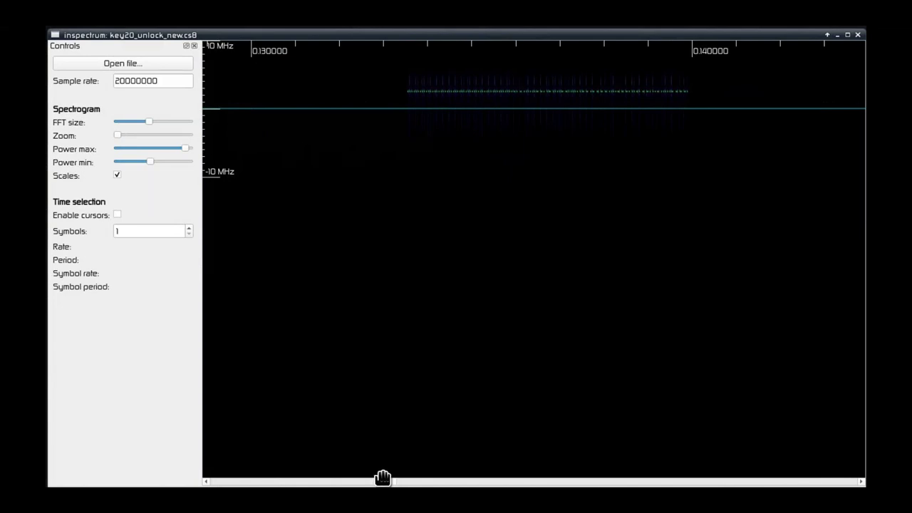
pyautogui.moveTo(120, 136); pyautogui.dragTo(123, 135)
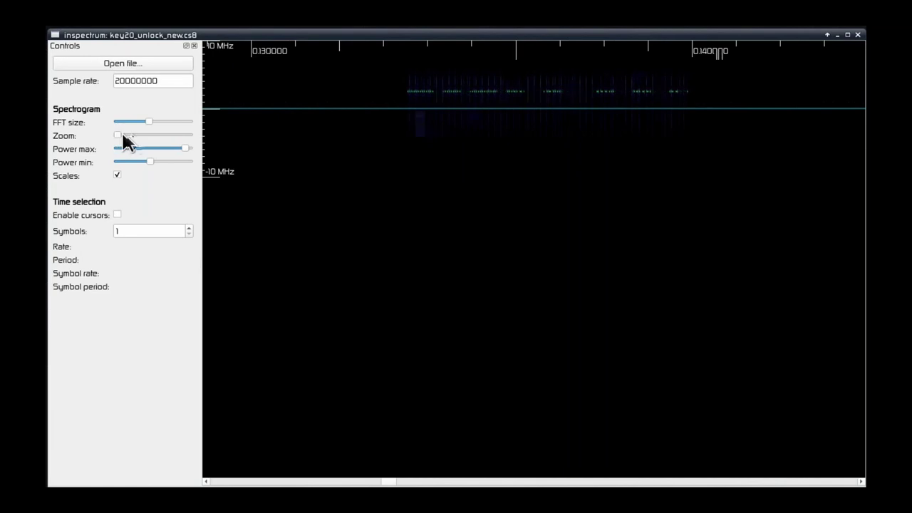
pyautogui.moveTo(830, 482); pyautogui.dragTo(417, 480)
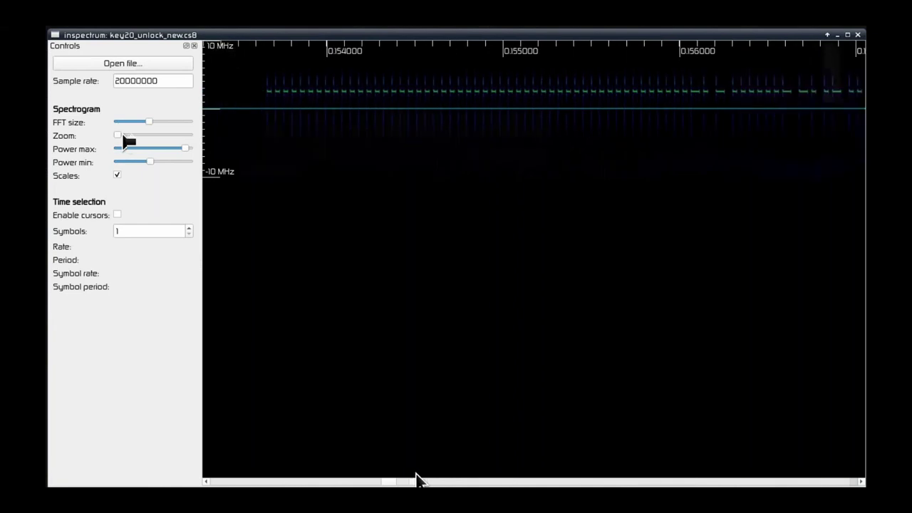
pyautogui.moveTo(417, 475); pyautogui.dragTo(416, 472)
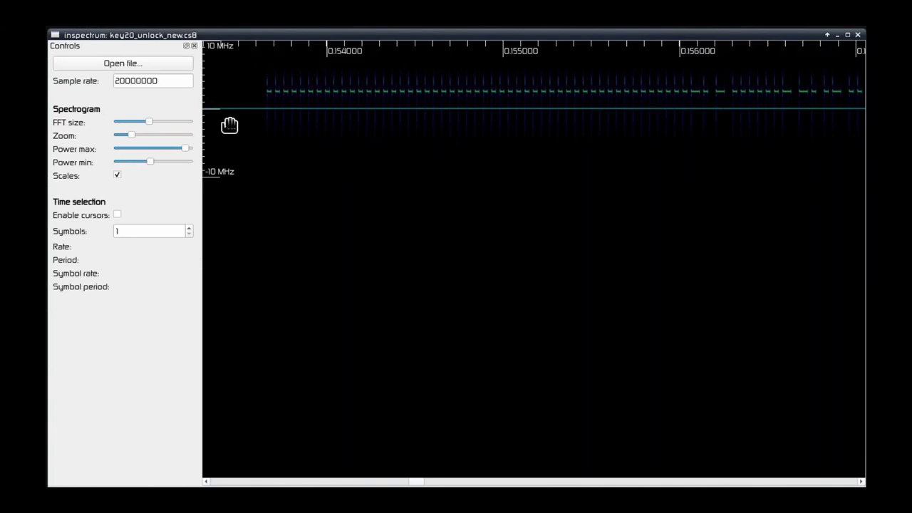
pyautogui.moveTo(123, 81)
pyautogui.mouseDown()
pyautogui.moveTo(105, 81)
pyautogui.moveTo(107, 89)
pyautogui.mouseUp()
pyautogui.click(123, 81)
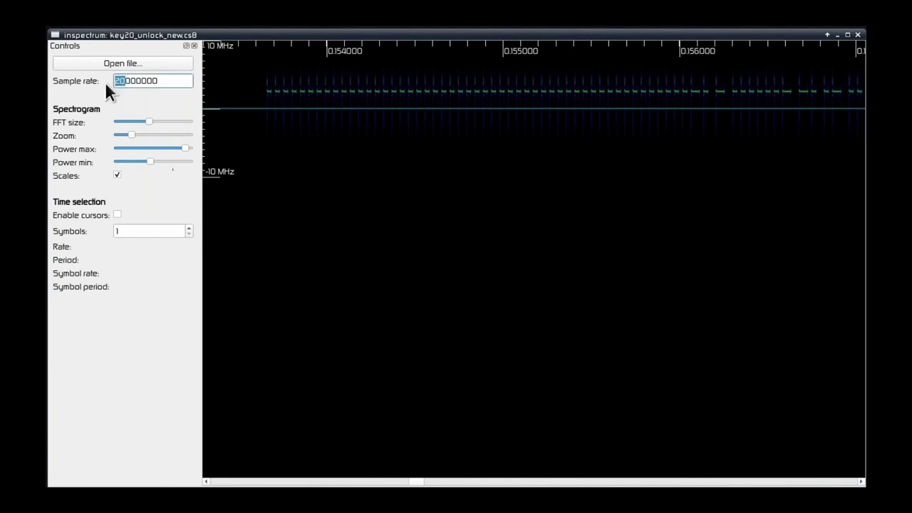
pyautogui.write('4')
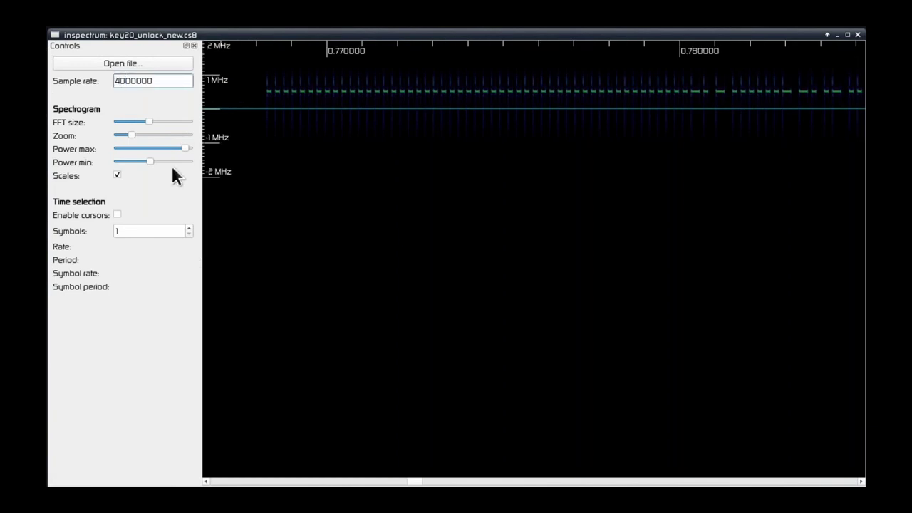
# Add an amplitude plot derived from the spectrogram and fit its narrow frequency band around the signal burst above the centre line
pyautogui.rightClick(603, 89)
pyautogui.moveTo(655, 92)
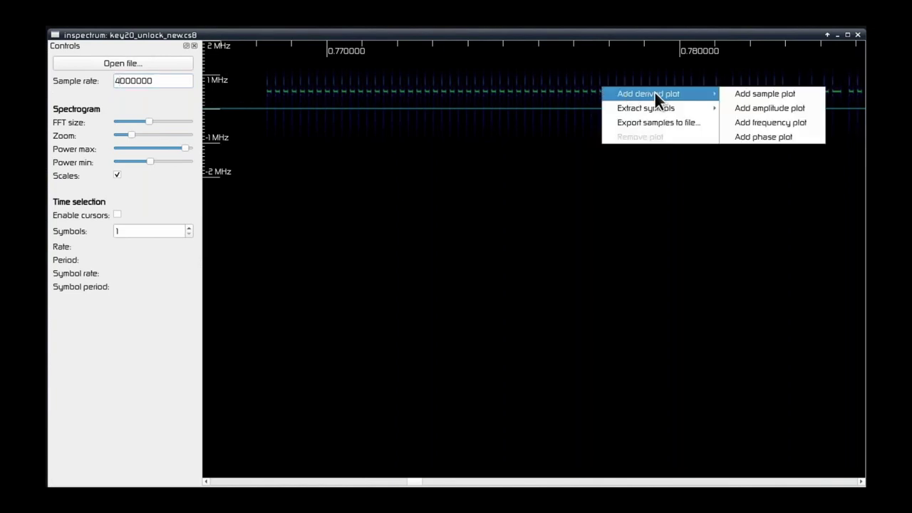
pyautogui.click(749, 94)
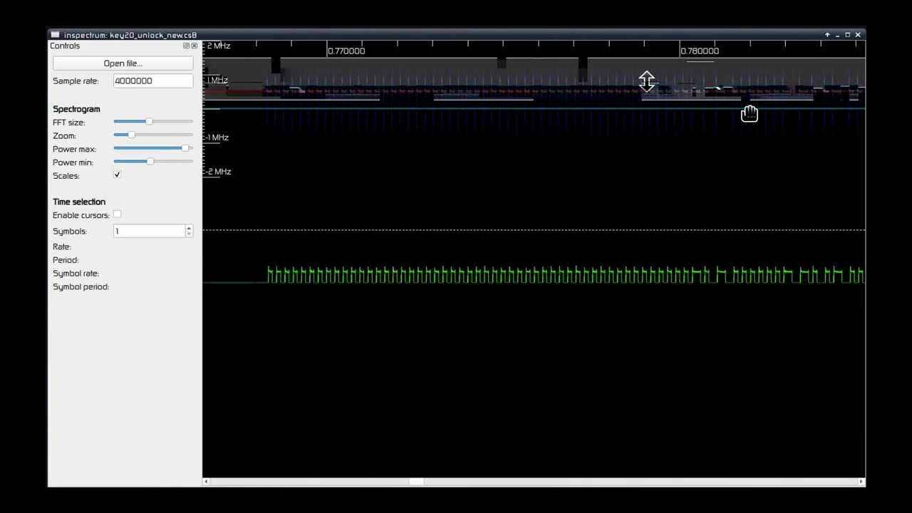
pyautogui.moveTo(646, 81); pyautogui.dragTo(647, 86)
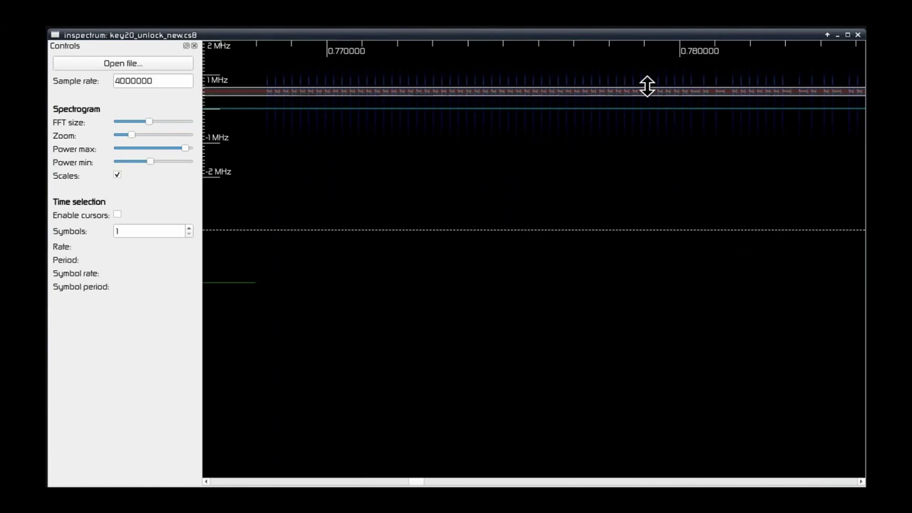
pyautogui.moveTo(647, 86); pyautogui.dragTo(647, 87)
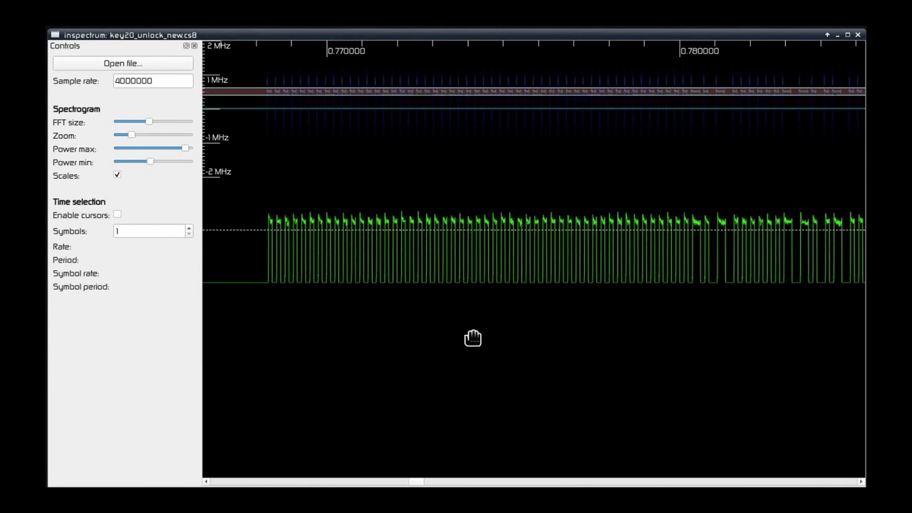
# Add a threshold plot derived from the amplitude plot, and remove the amplitude plot
pyautogui.rightClick(587, 259)
pyautogui.moveTo(684, 258)
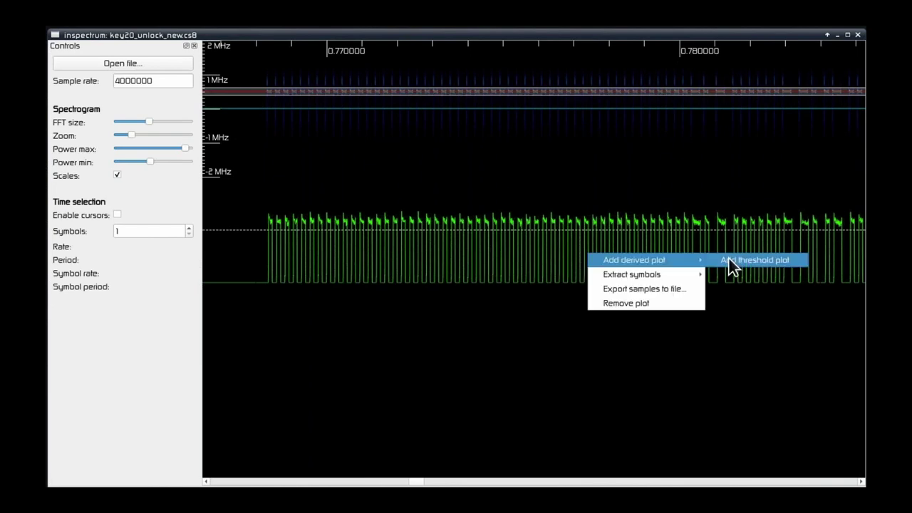
pyautogui.click(729, 259)
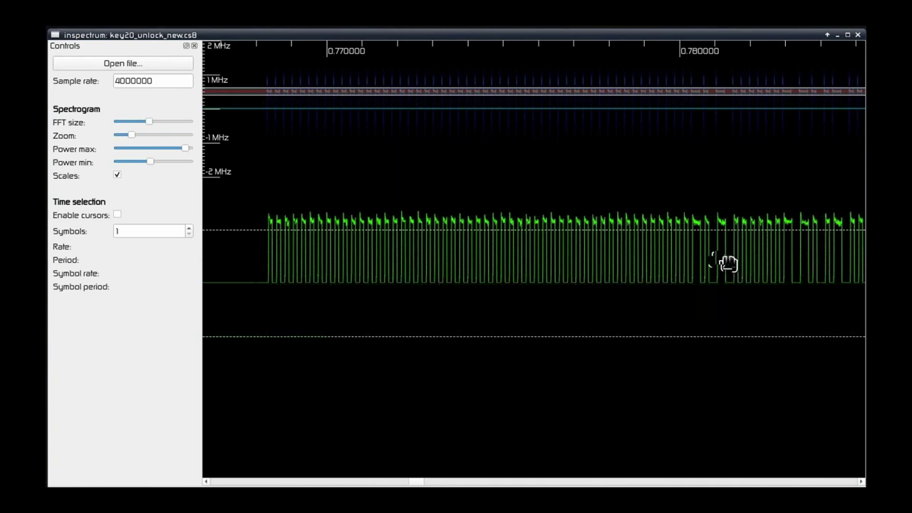
pyautogui.rightClick(615, 240)
pyautogui.click(651, 279)
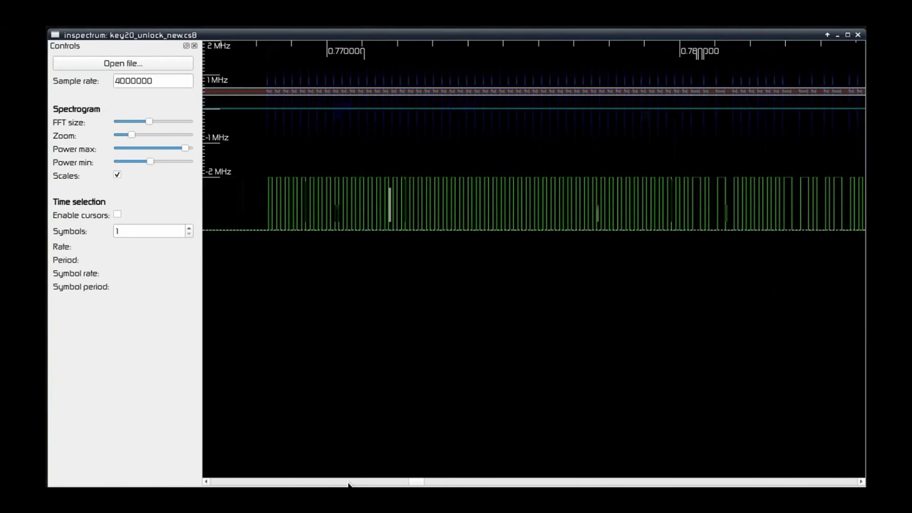
pyautogui.scroll(2, 349, 483)
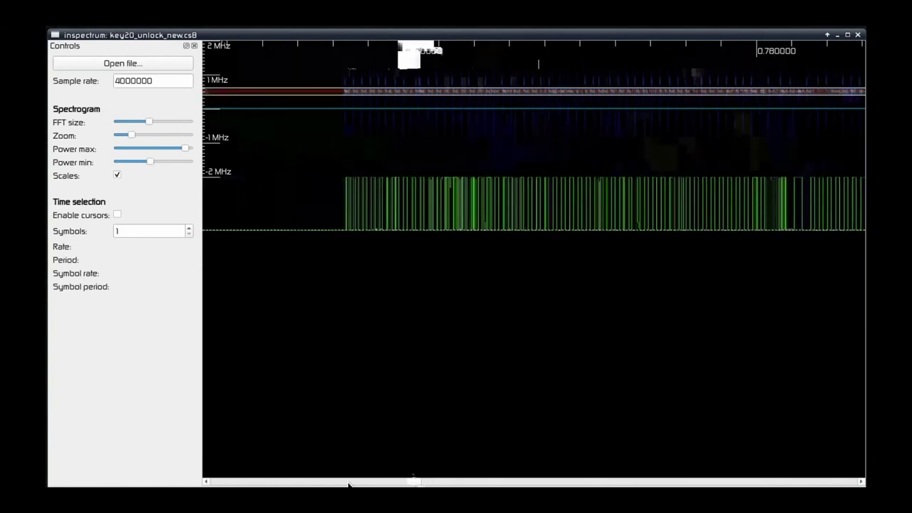
pyautogui.scroll(-2, 348, 483)
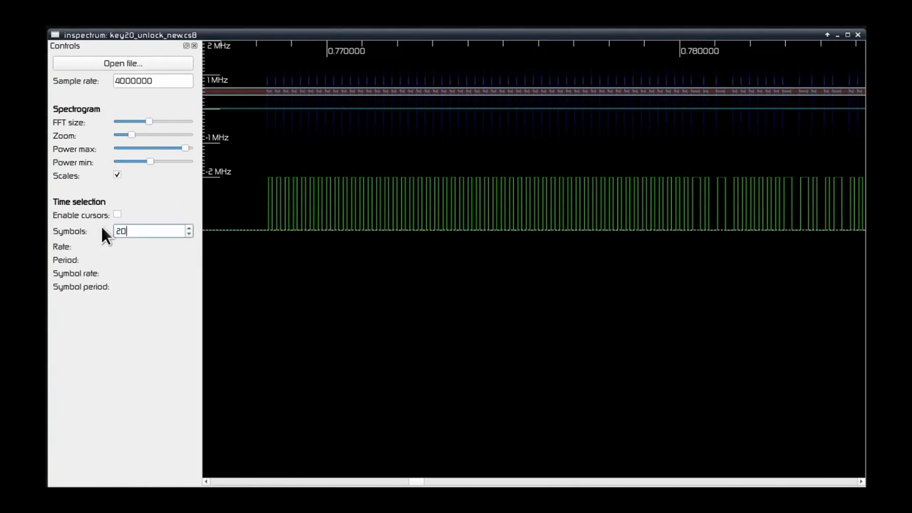
# Enable the time cursors and align a 50-symbol selection of about 5.9 ms with the pulses at the start of the burst
pyautogui.click(116, 215)
pyautogui.click(116, 216)
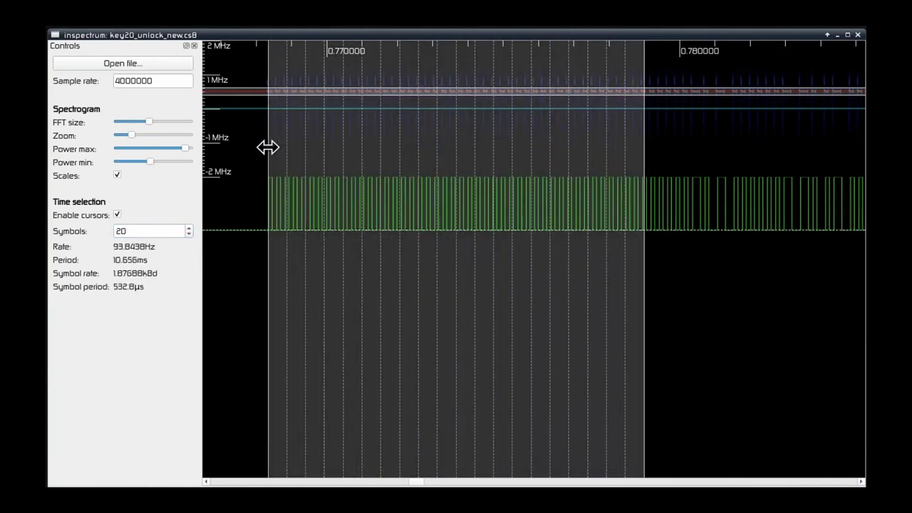
pyautogui.moveTo(598, 180); pyautogui.dragTo(352, 156)
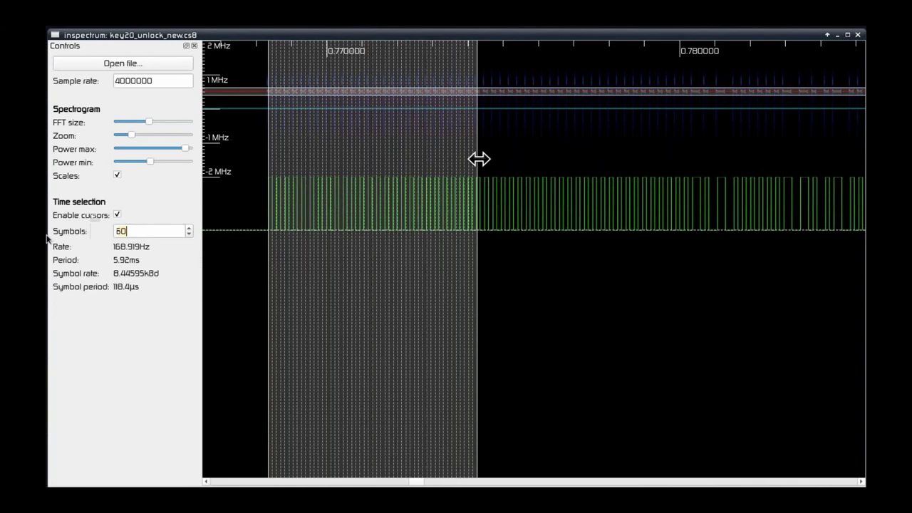
pyautogui.moveTo(479, 159); pyautogui.dragTo(476, 158)
# Extend the cursor selection to 270 symbols and check its alignment with the pulses along the burst
pyautogui.moveTo(141, 231); pyautogui.dragTo(77, 226)
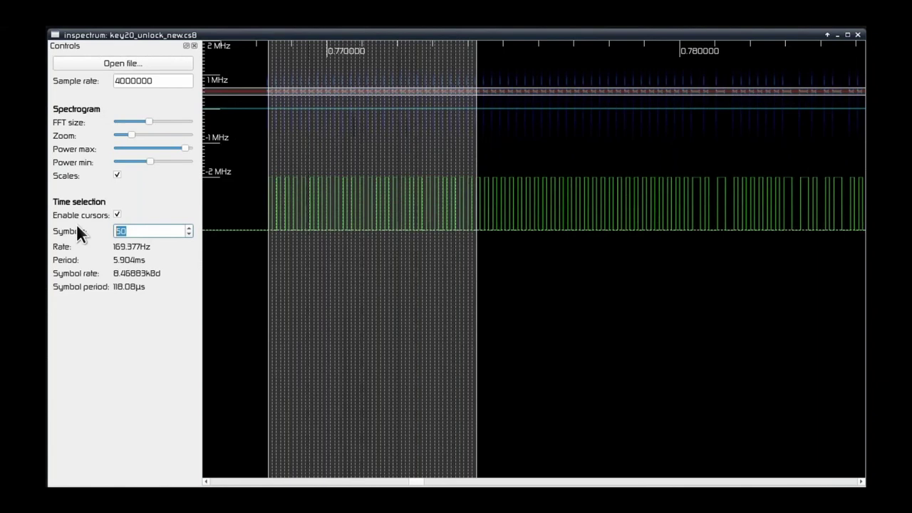
pyautogui.write('270')
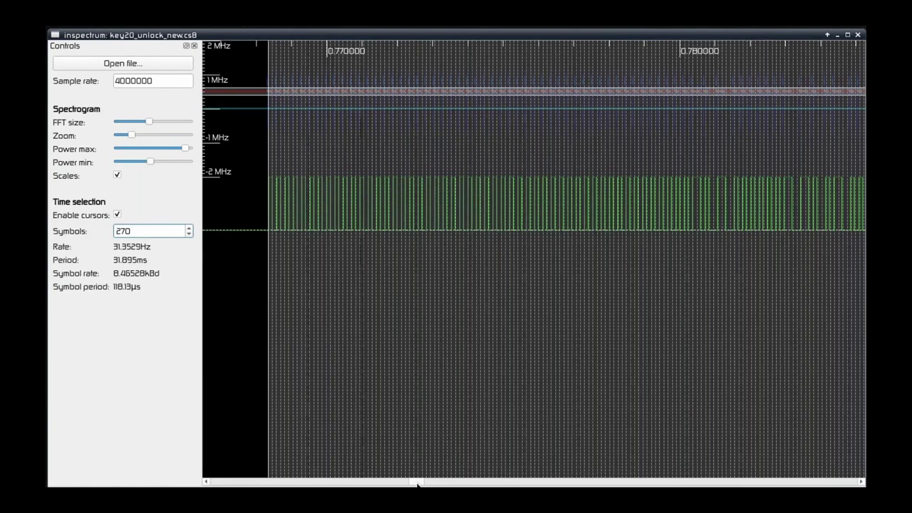
pyautogui.moveTo(417, 483); pyautogui.dragTo(421, 484)
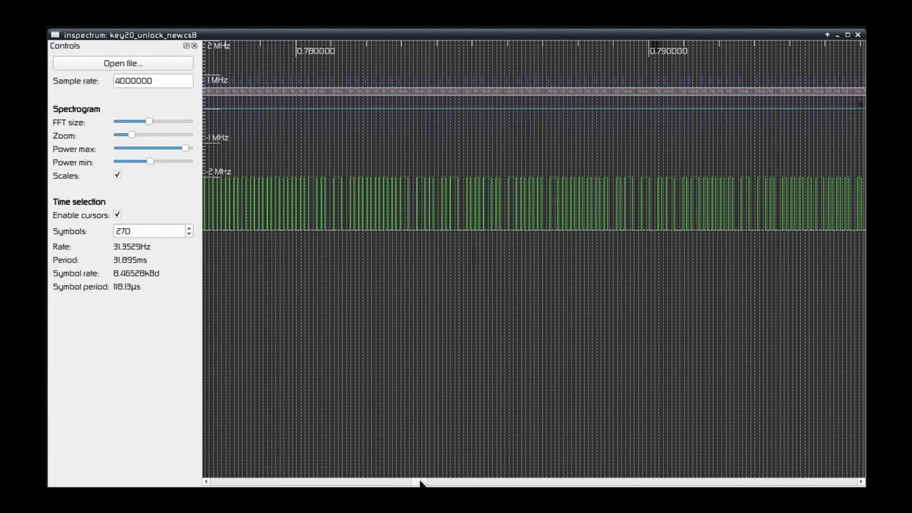
pyautogui.moveTo(420, 483); pyautogui.dragTo(423, 483)
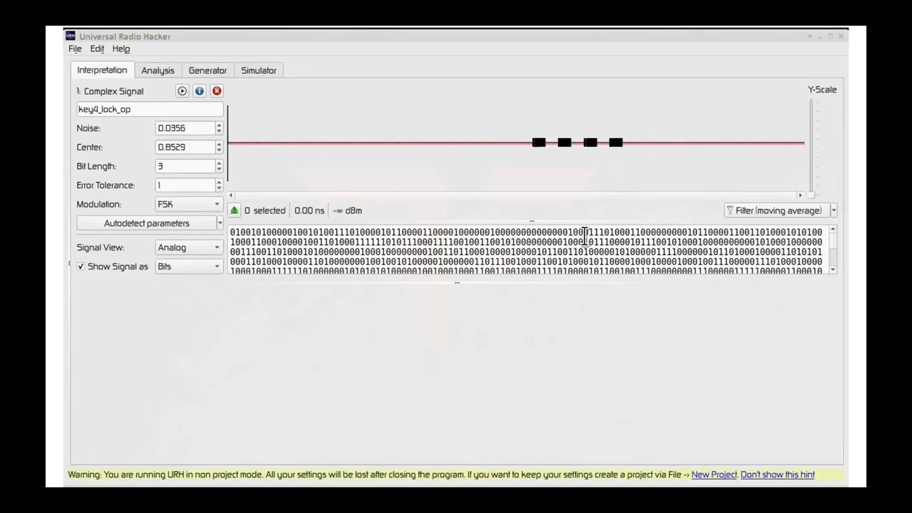
# In Universal Radio Hacker, crop the key4_lock_op signal to the section containing its group of four transmissions
pyautogui.scroll(3, 545, 144)
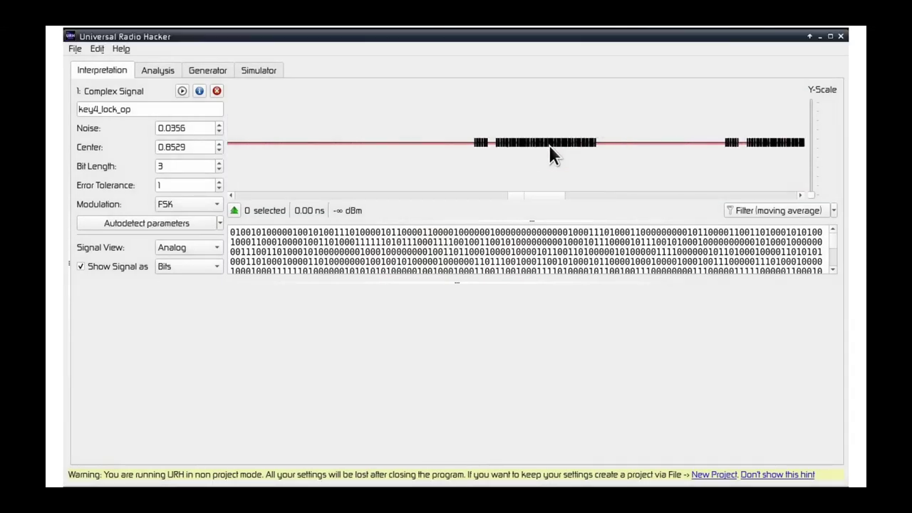
pyautogui.scroll(-3, 549, 146)
pyautogui.scroll(1, 545, 148)
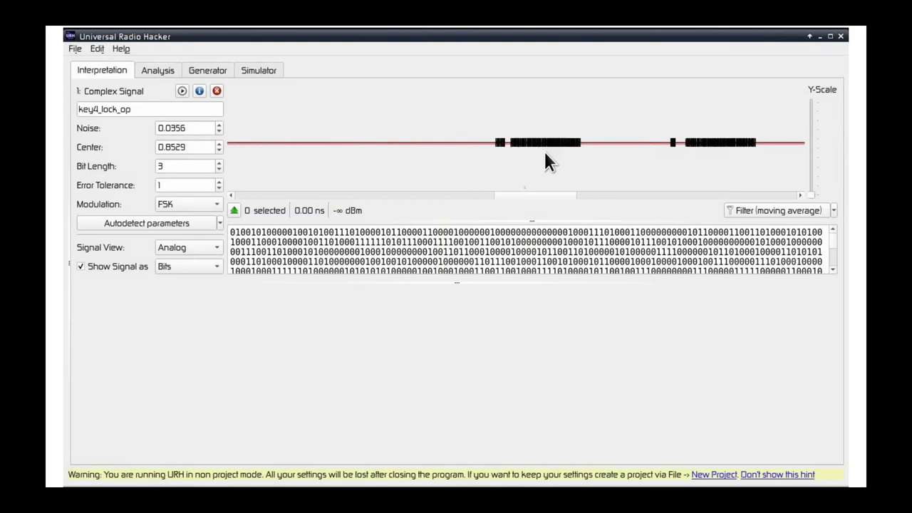
pyautogui.scroll(-2, 539, 141)
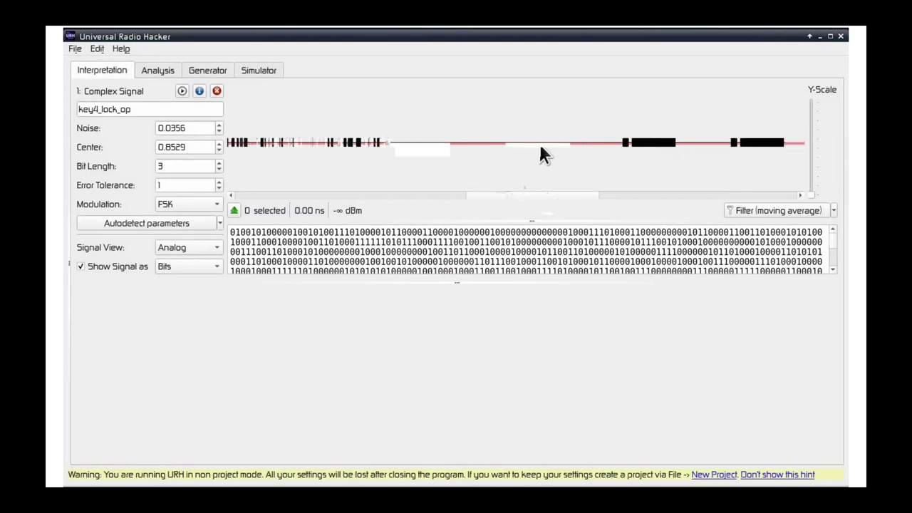
pyautogui.scroll(4, 539, 142)
pyautogui.moveTo(536, 194); pyautogui.dragTo(450, 166)
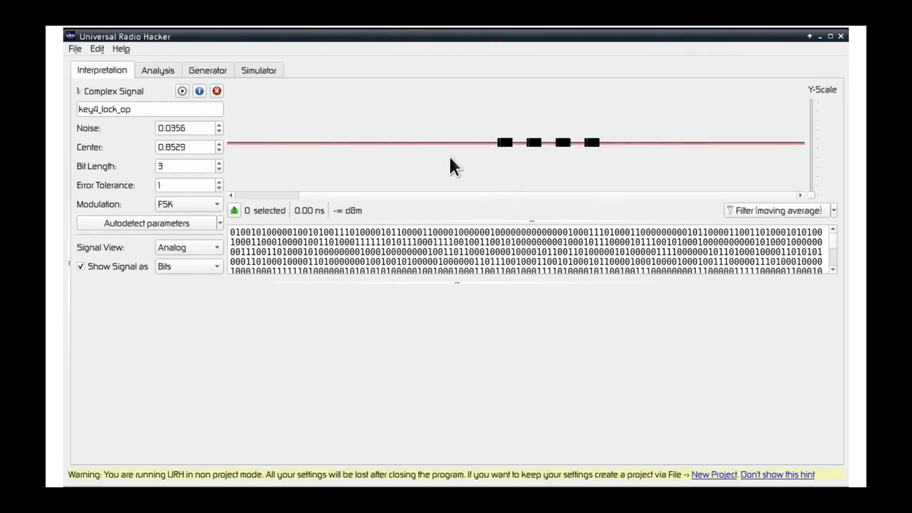
pyautogui.moveTo(496, 140); pyautogui.dragTo(601, 144)
pyautogui.rightClick(600, 144)
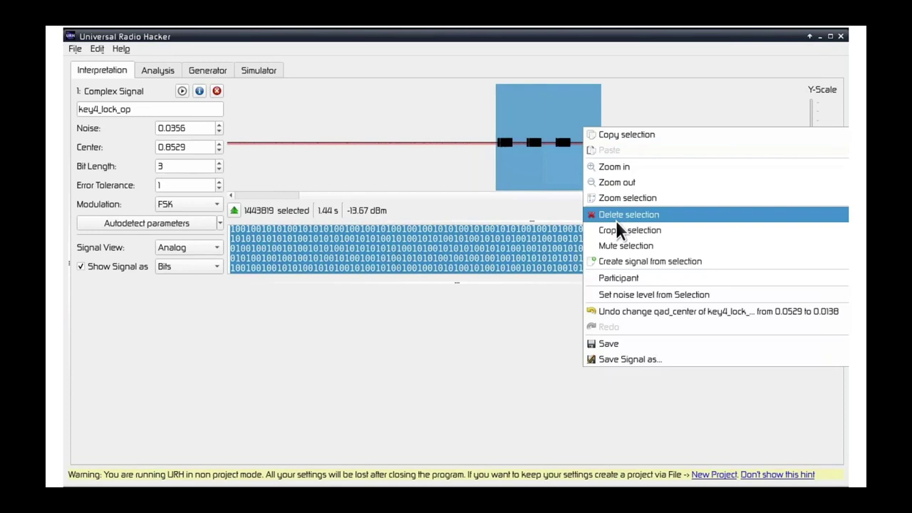
pyautogui.click(616, 220)
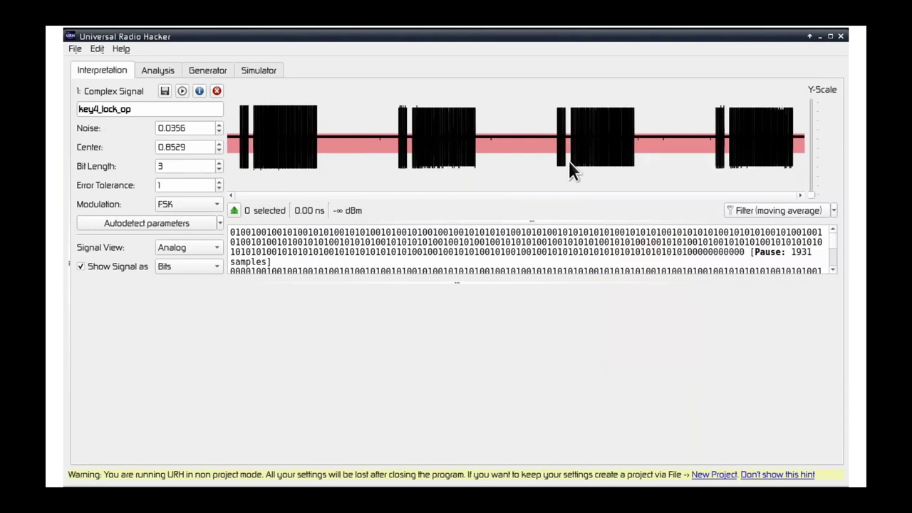
# Set the modulation to ASK and select a single wide pulse near the start of a transmission to measure its sample length
pyautogui.click(203, 204)
pyautogui.click(211, 190)
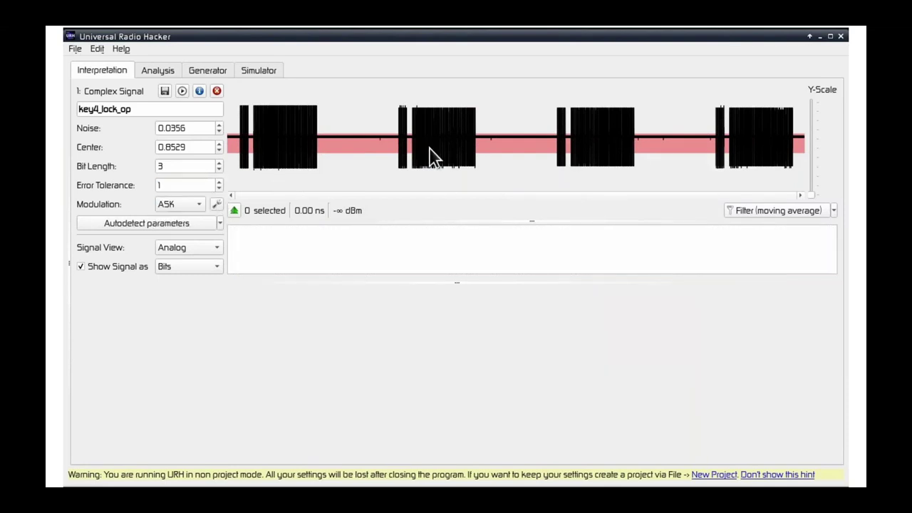
pyautogui.scroll(4, 429, 150)
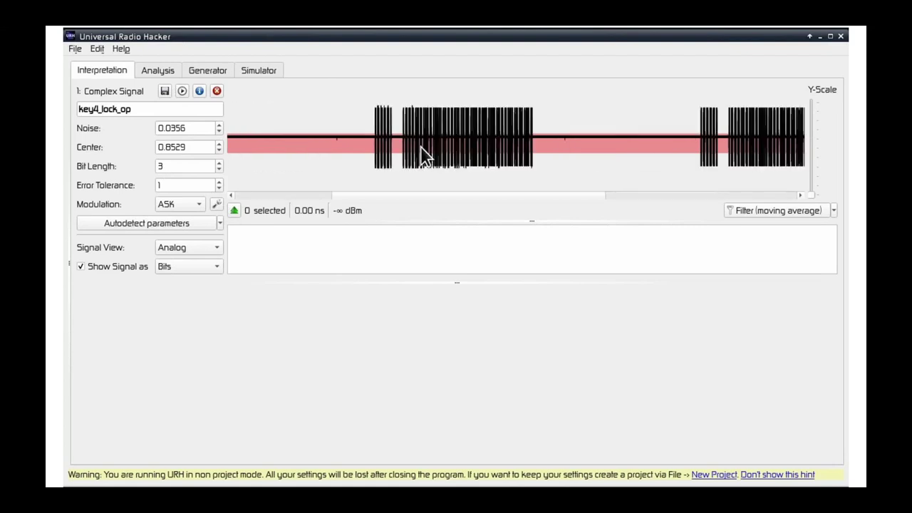
pyautogui.scroll(6, 420, 157)
pyautogui.moveTo(421, 197); pyautogui.dragTo(417, 195)
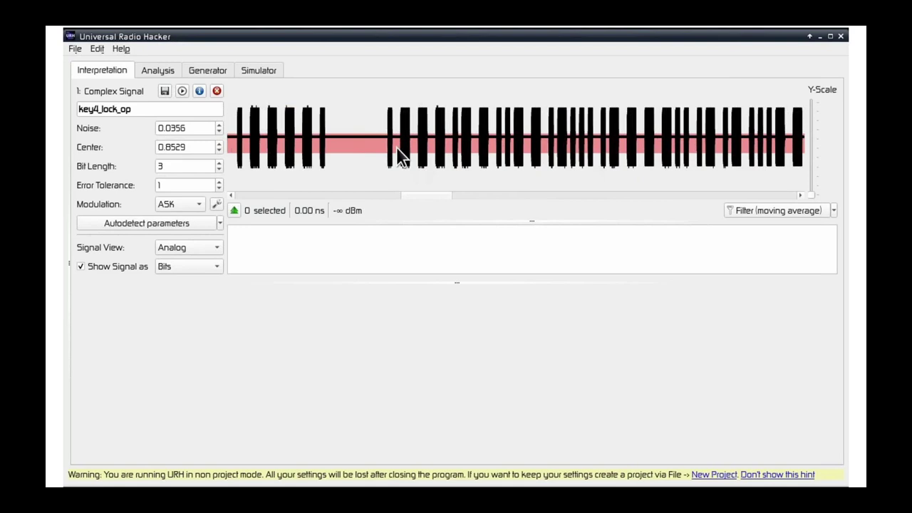
pyautogui.moveTo(399, 157); pyautogui.dragTo(425, 205)
pyautogui.moveTo(391, 138); pyautogui.dragTo(389, 143)
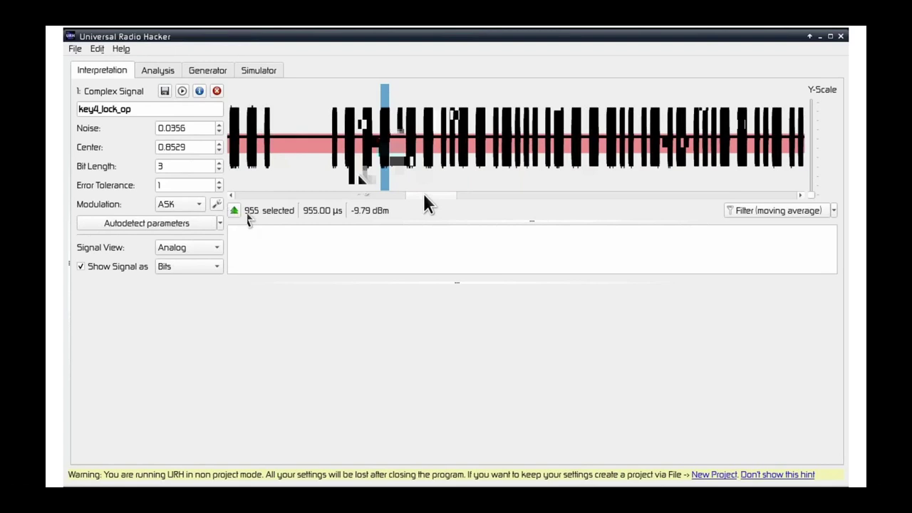
# Set the bit length to 1000 and the error tolerance to 50
pyautogui.moveTo(175, 166); pyautogui.dragTo(149, 166)
pyautogui.write('1000')
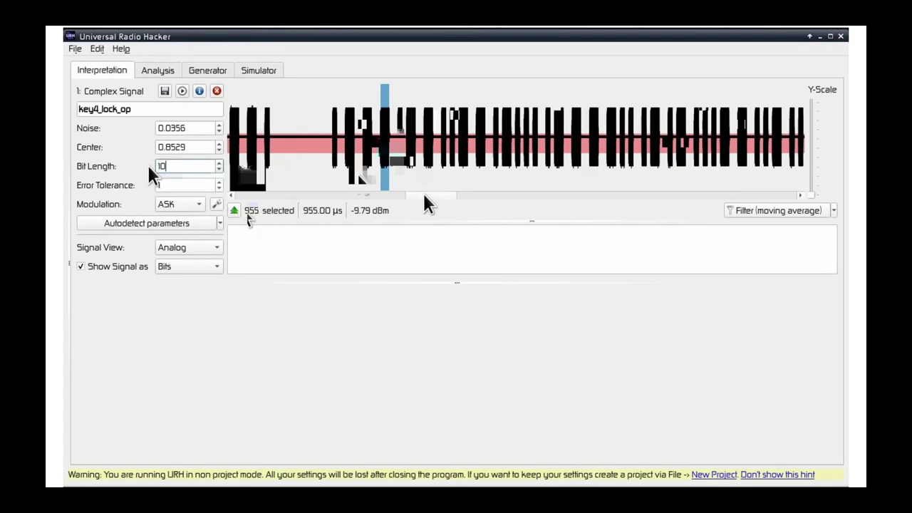
pyautogui.moveTo(164, 185); pyautogui.dragTo(147, 184)
pyautogui.write('50')
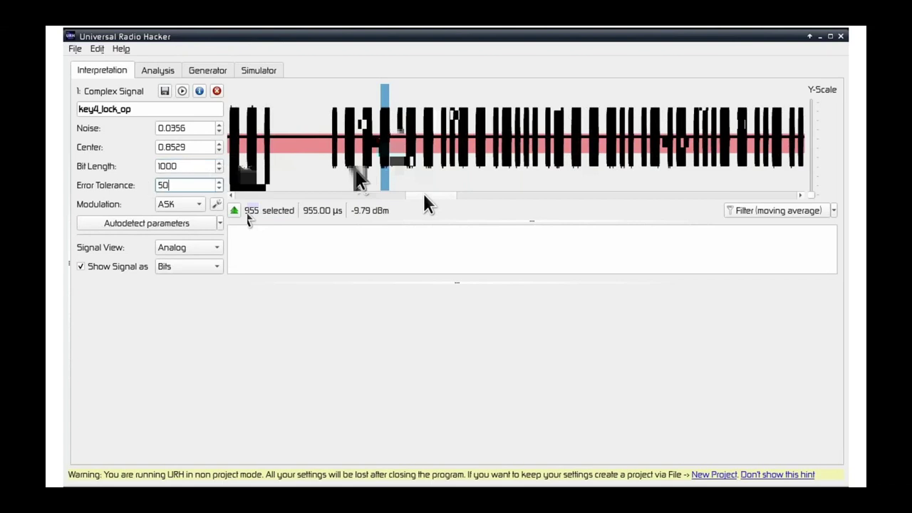
# In the demodulated view, lower the center threshold to 0.0529 and fine-tune it to 0.0123, just above the signal's baseline
pyautogui.click(360, 180)
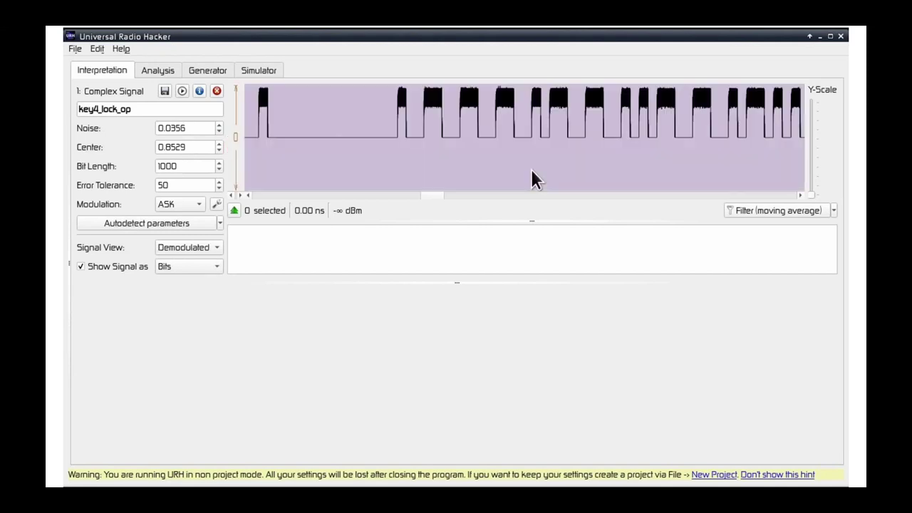
pyautogui.moveTo(165, 147); pyautogui.dragTo(173, 148)
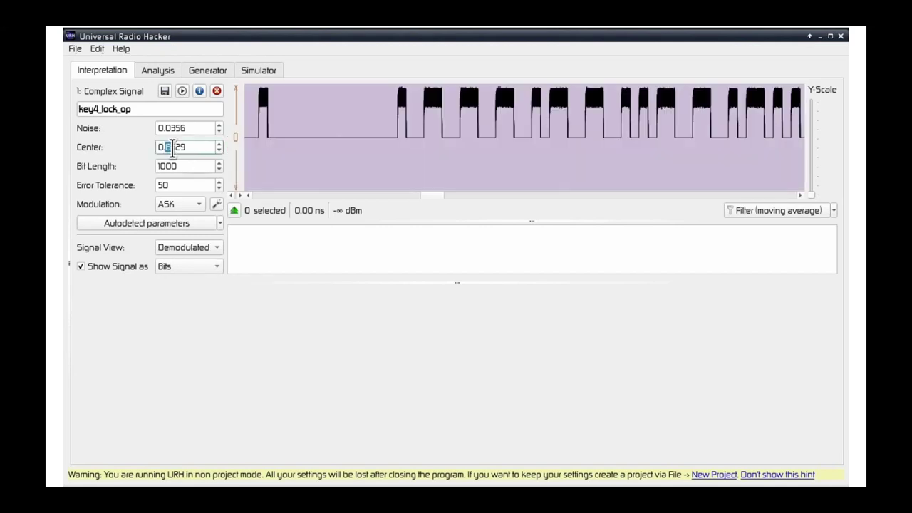
pyautogui.write('0')
pyautogui.press('Return')
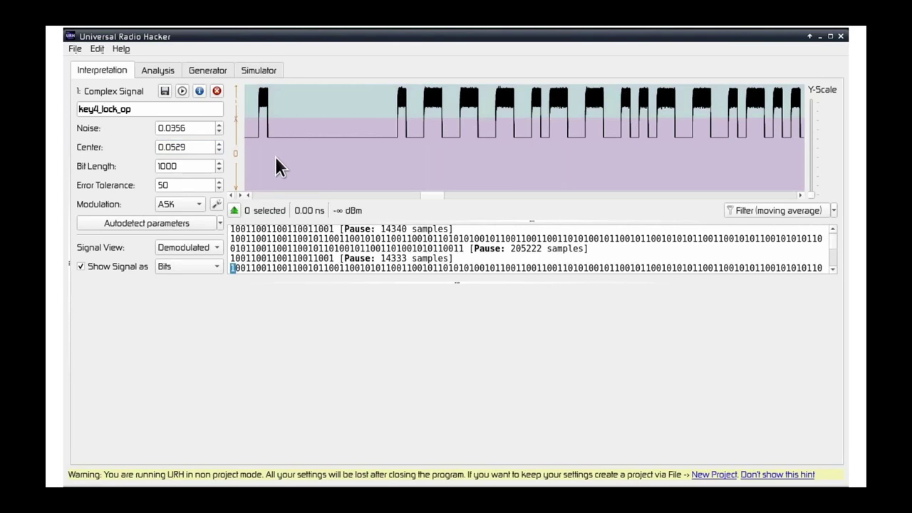
pyautogui.moveTo(312, 117); pyautogui.dragTo(314, 133)
# Return to the analog signal view and set the noise threshold to 0.0300
pyautogui.click(187, 246)
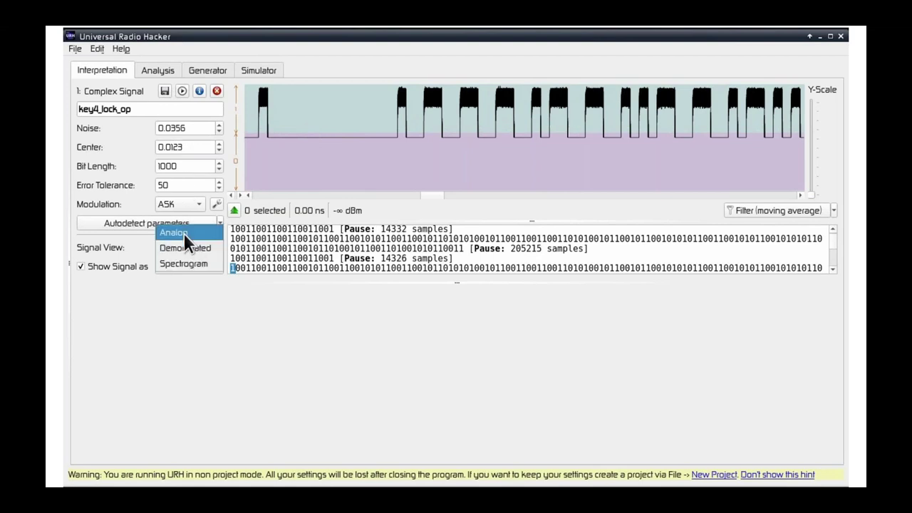
pyautogui.click(183, 233)
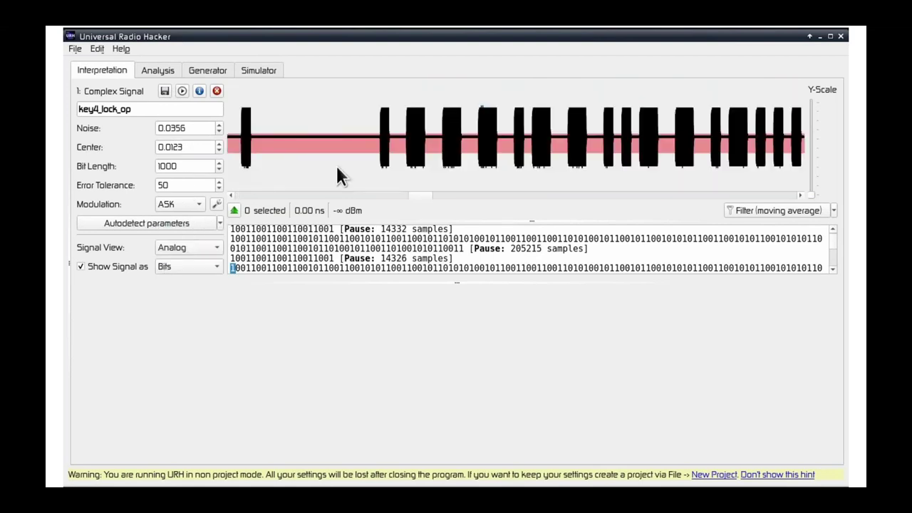
pyautogui.scroll(3, 318, 135)
pyautogui.scroll(-3, 324, 148)
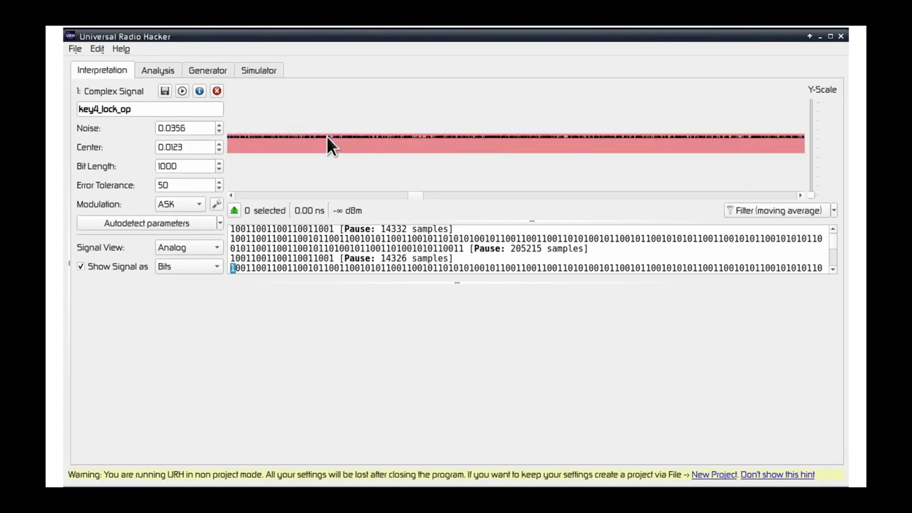
pyautogui.moveTo(176, 128); pyautogui.dragTo(195, 132)
pyautogui.write('00')
pyautogui.press('Return')
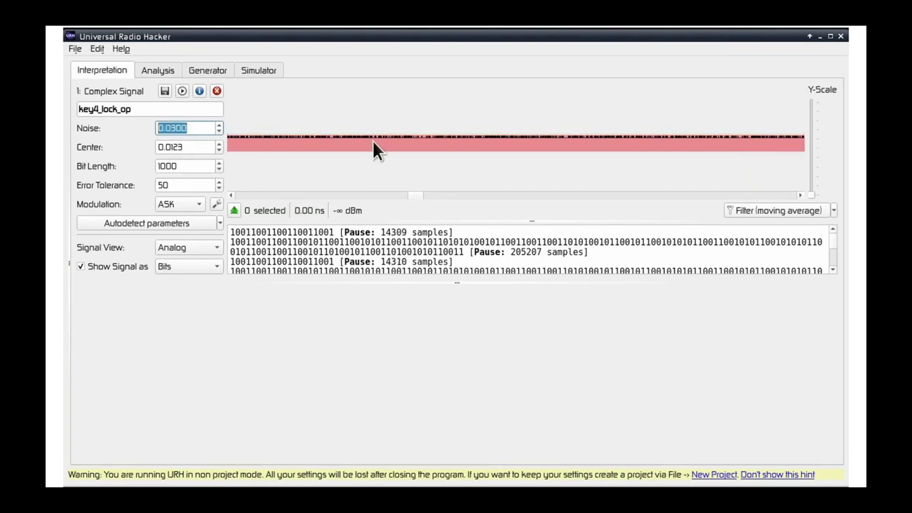
# Compare the waveform with its demodulated bits by selecting the short burst's pulses and a run of bits in the following message
pyautogui.scroll(3, 444, 146)
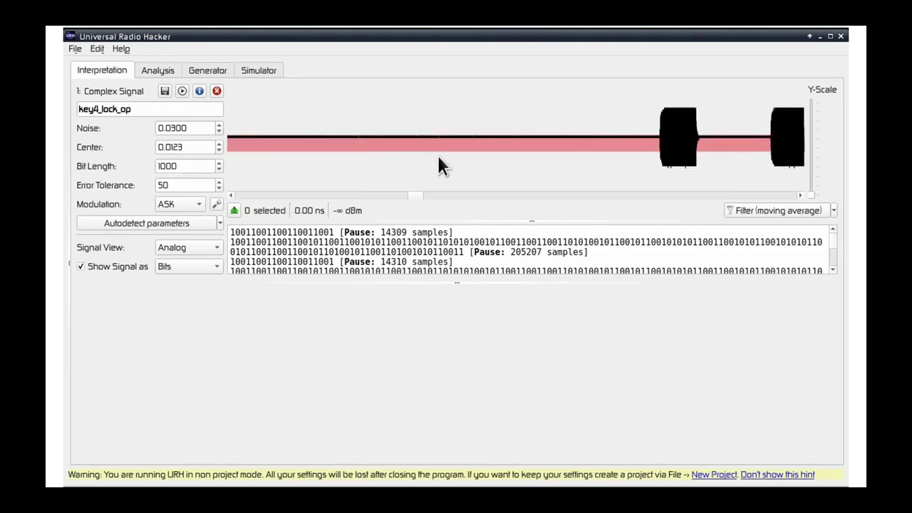
pyautogui.scroll(-4, 438, 156)
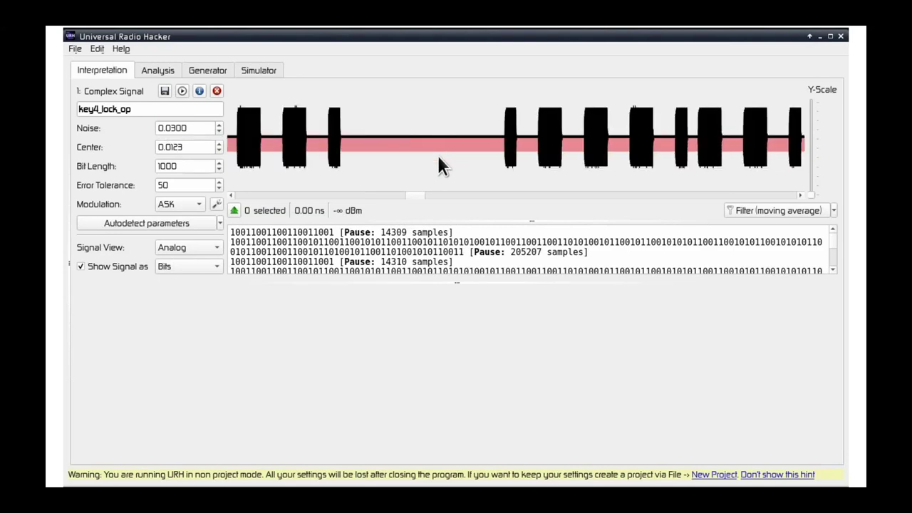
pyautogui.scroll(-6, 435, 149)
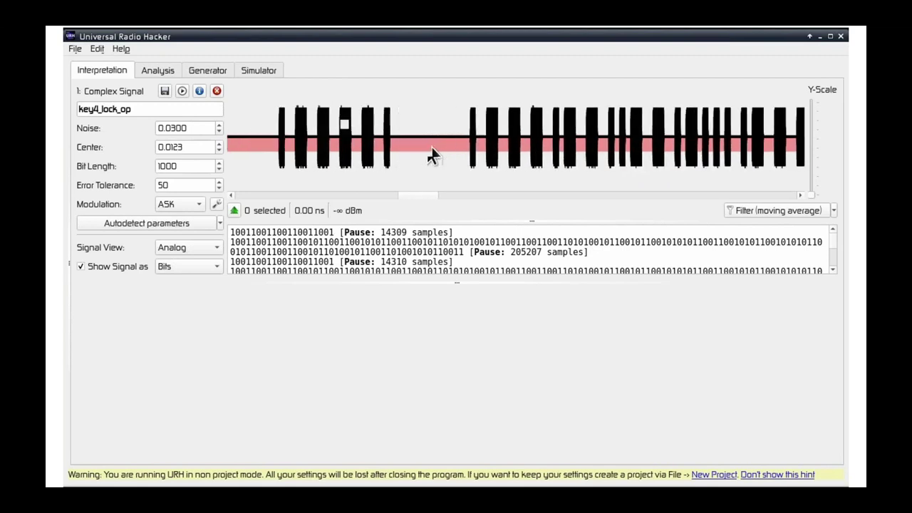
pyautogui.scroll(-1, 431, 156)
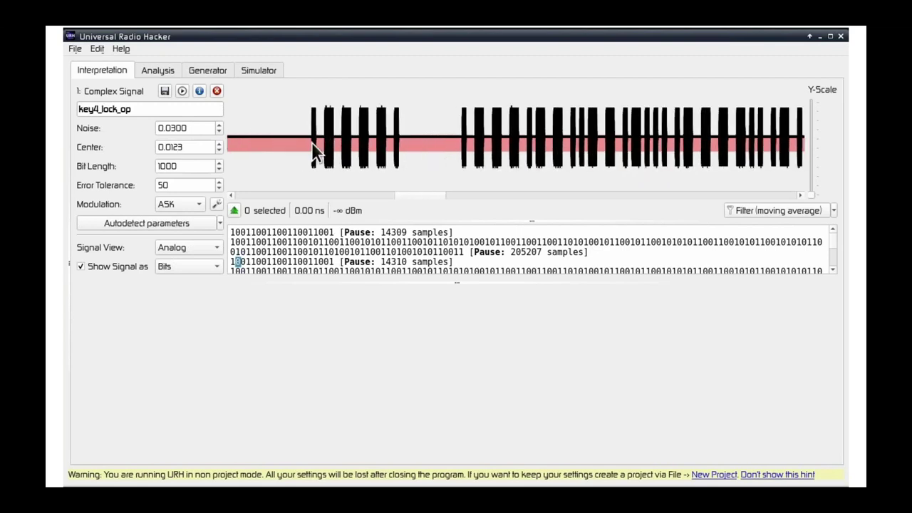
pyautogui.moveTo(312, 143); pyautogui.dragTo(397, 151)
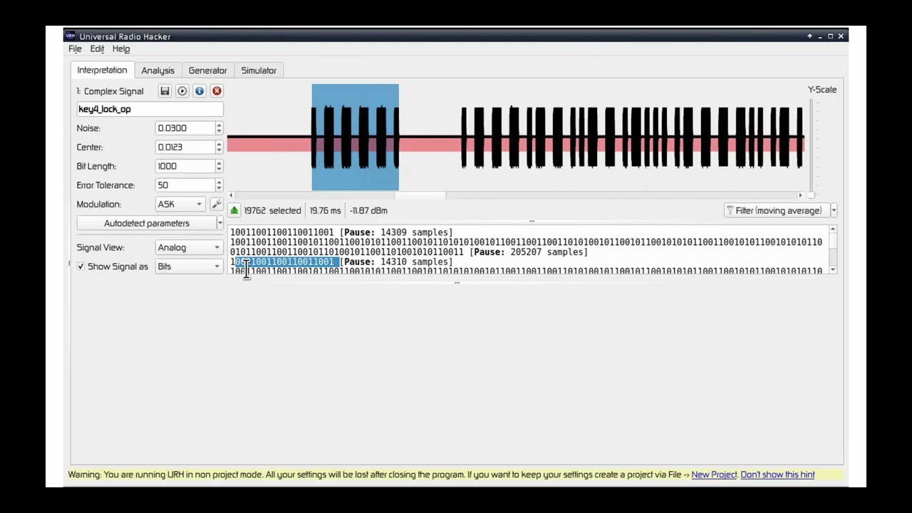
pyautogui.moveTo(246, 270); pyautogui.dragTo(333, 268)
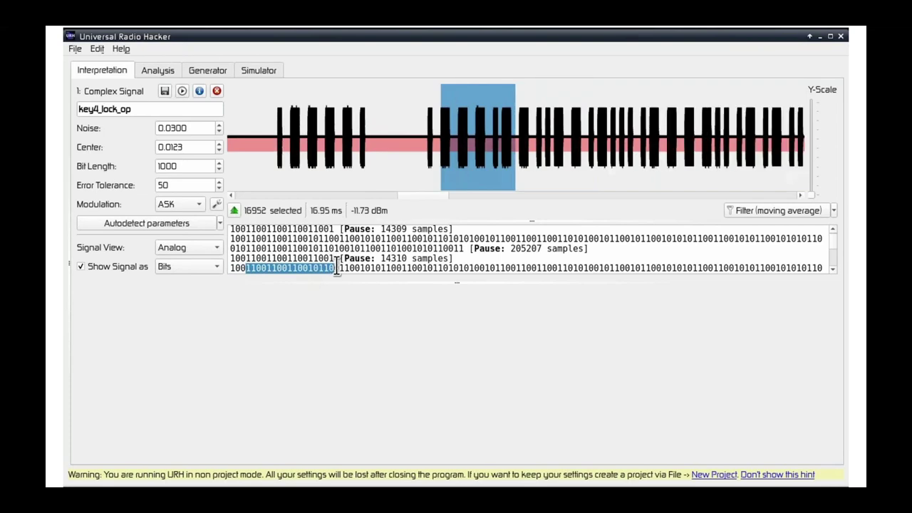
# Open the protocol analysis of key4_lock_op and display its messages as bits
pyautogui.click(157, 71)
pyautogui.click(172, 217)
pyautogui.click(167, 144)
pyautogui.click(170, 187)
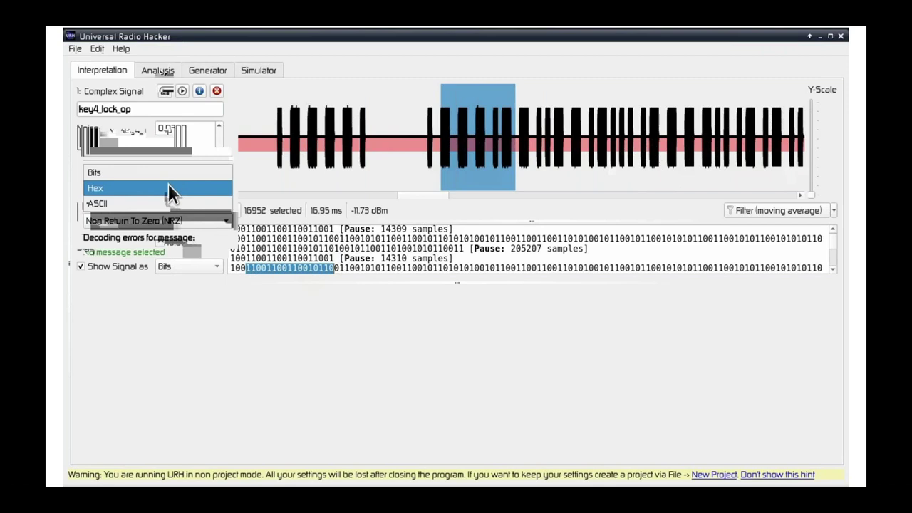
pyautogui.click(168, 188)
pyautogui.click(167, 172)
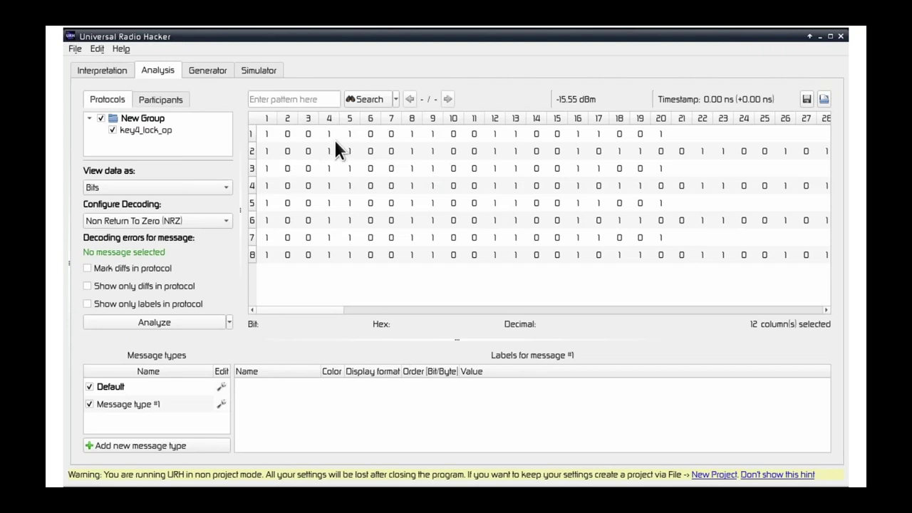
# Build a custom Morse Code decoding with a minimum 1-sequence length of 2 for High and 2 zeros between sequences
pyautogui.click(220, 220)
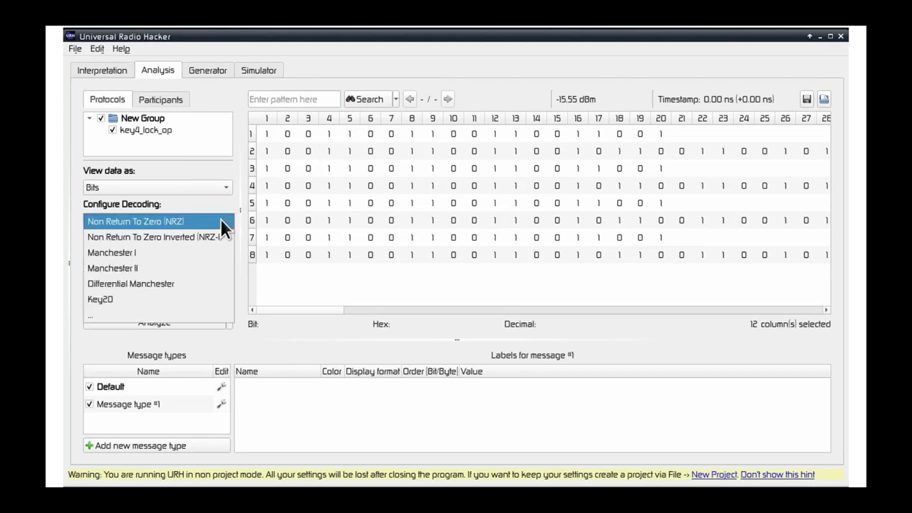
pyautogui.click(169, 316)
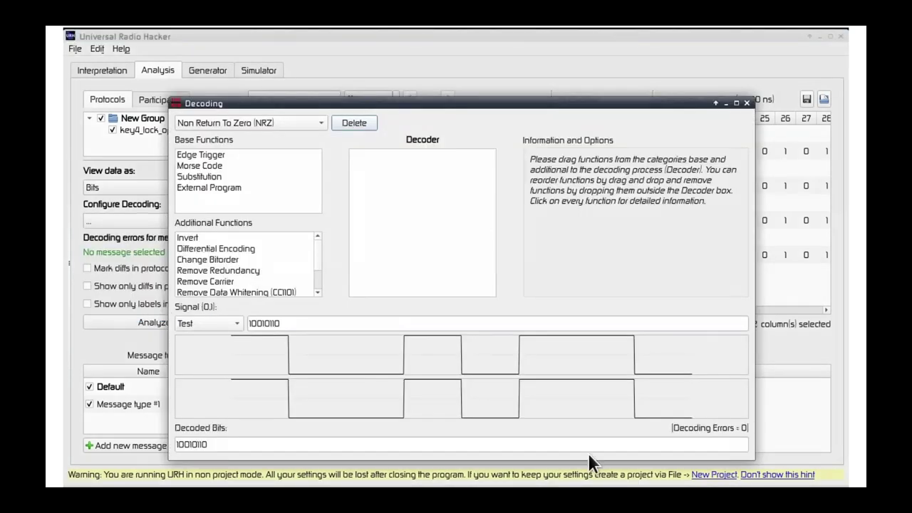
pyautogui.click(201, 165)
pyautogui.moveTo(201, 165); pyautogui.dragTo(332, 205)
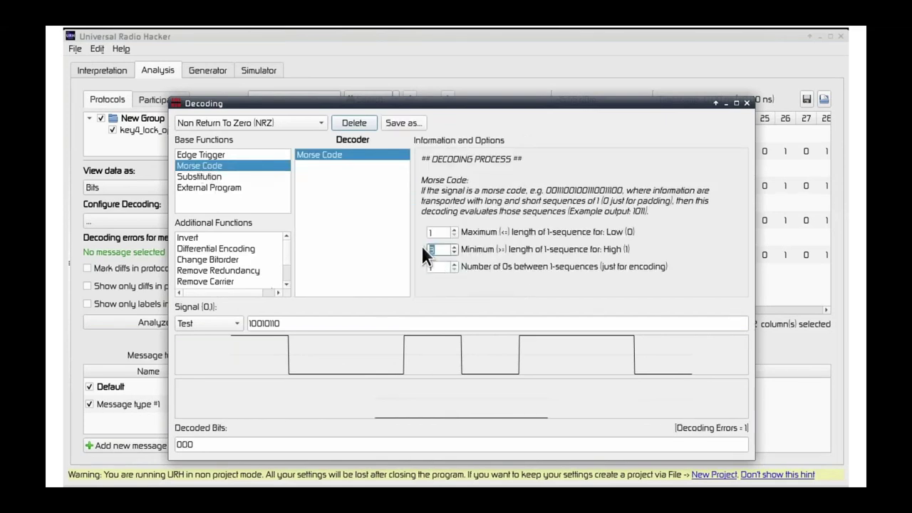
pyautogui.write('2')
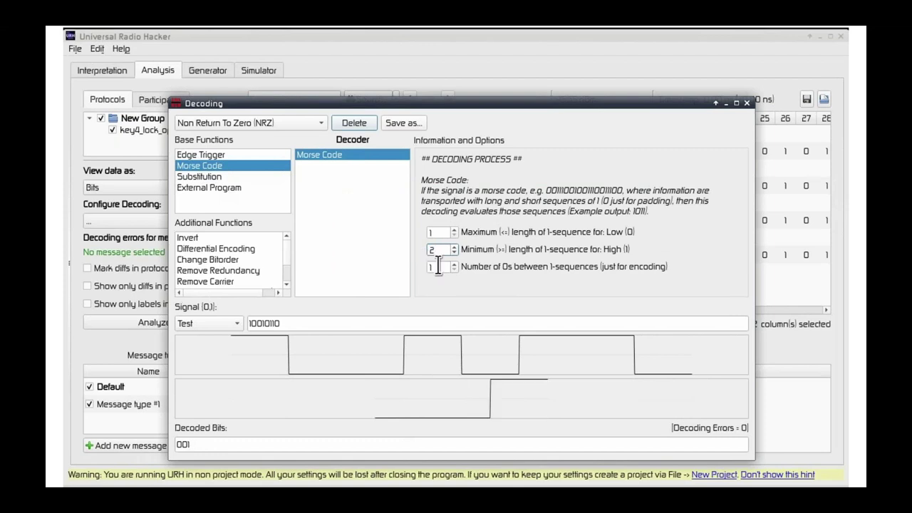
pyautogui.click(436, 266)
pyautogui.write('2')
# Save the custom decoding as key4 and apply it to the messages
pyautogui.click(416, 123)
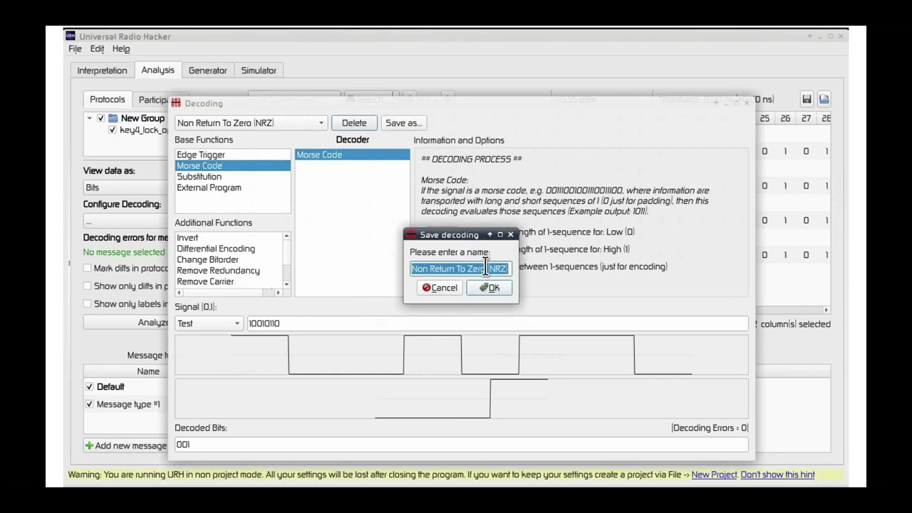
pyautogui.write('key')
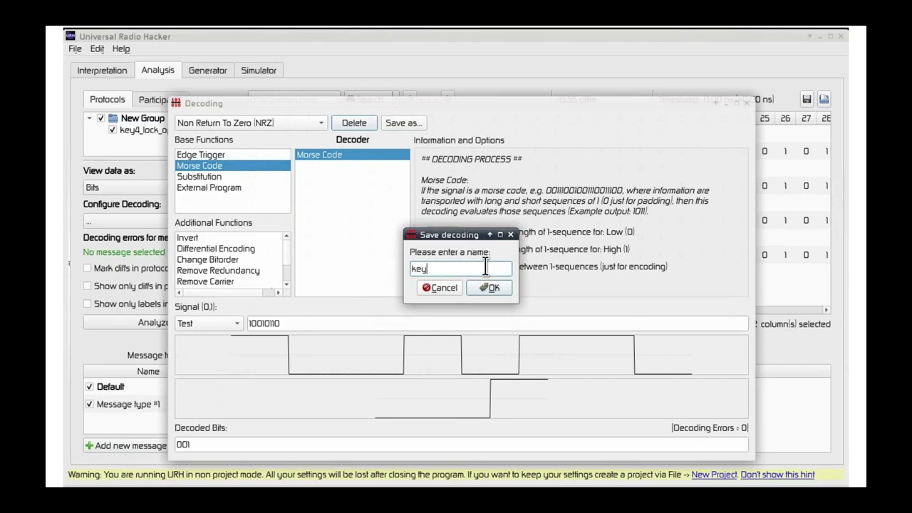
pyautogui.write('4')
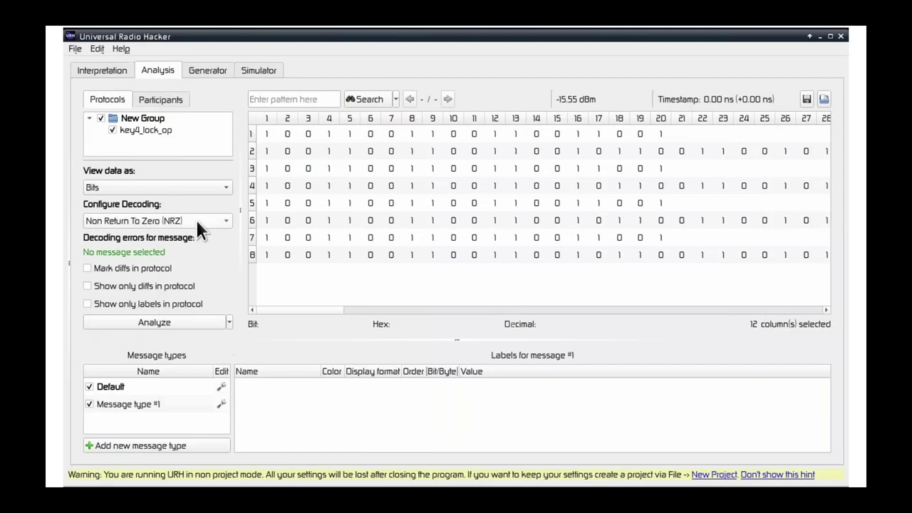
pyautogui.click(195, 217)
pyautogui.click(160, 318)
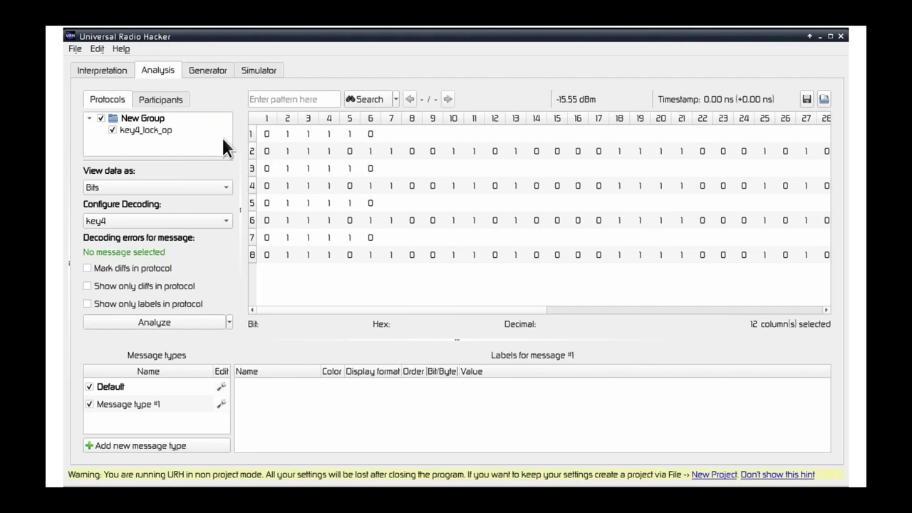
# Show the decoded messages as hex and highlight the short messages in rows 1, 3, 5 and 7, followed by the first two columns
pyautogui.click(145, 189)
pyautogui.click(139, 204)
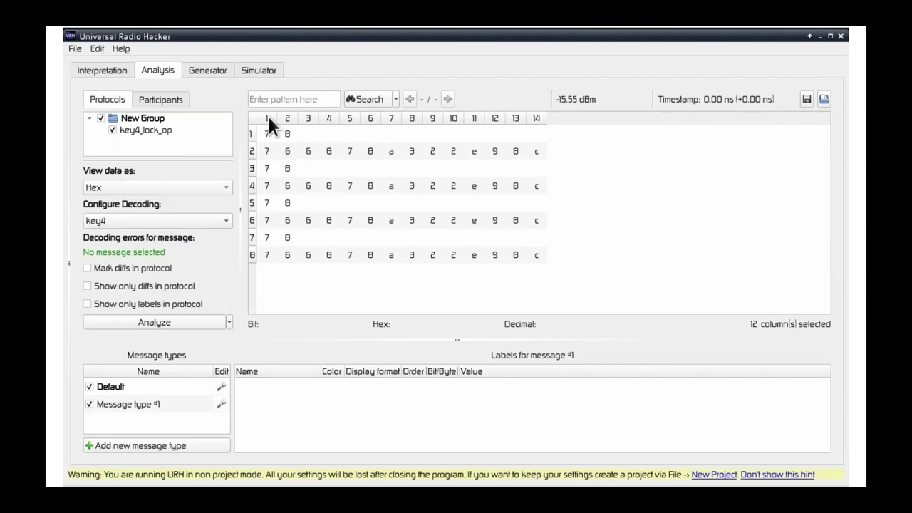
pyautogui.click(251, 134)
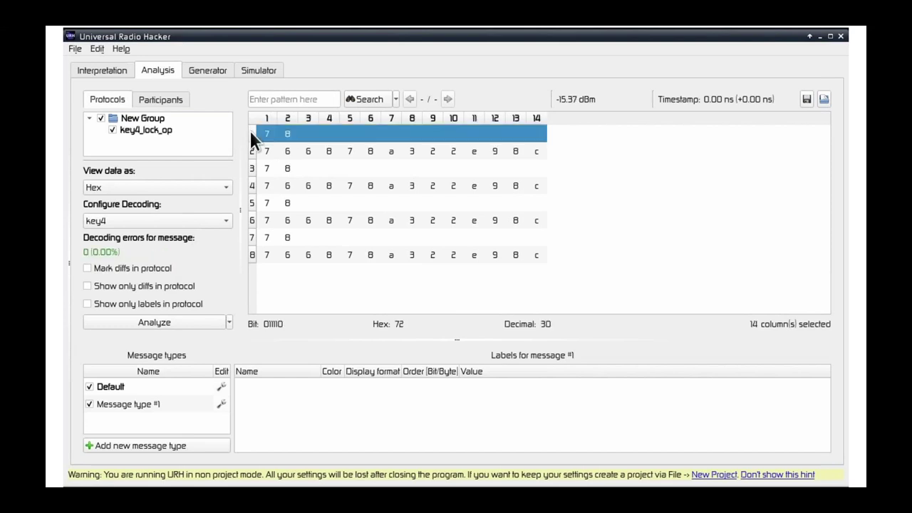
pyautogui.keyDown('ctrl'); pyautogui.click(253, 168); pyautogui.keyUp('ctrl')
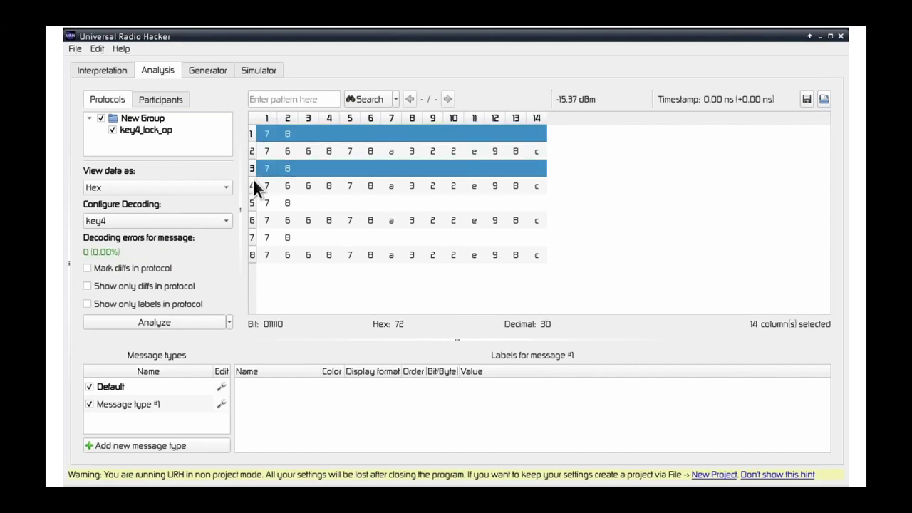
pyautogui.keyDown('ctrl'); pyautogui.click(252, 203); pyautogui.keyUp('ctrl')
pyautogui.keyDown('ctrl'); pyautogui.click(252, 237); pyautogui.keyUp('ctrl')
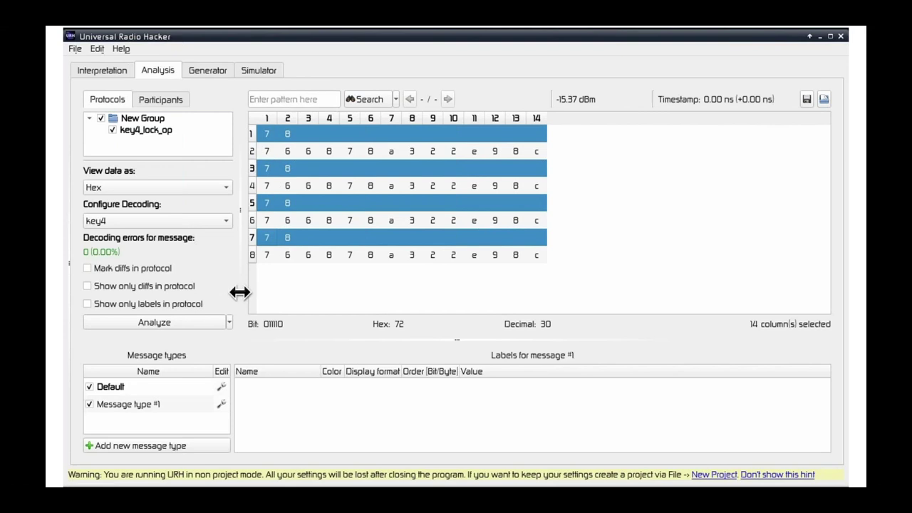
pyautogui.click(270, 119)
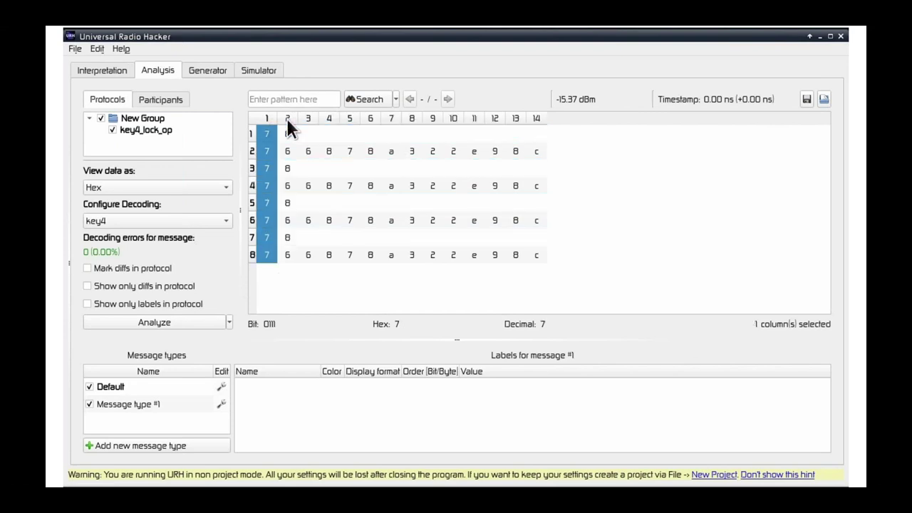
pyautogui.keyDown('shift'); pyautogui.click(286, 116); pyautogui.keyUp('shift')
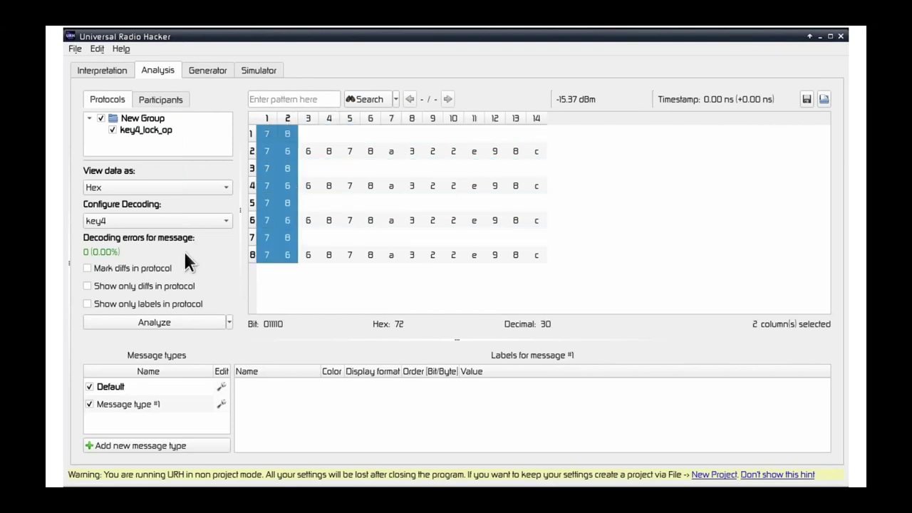
# Mark the differences in the protocol and label the first two hex columns as preamble
pyautogui.click(88, 268)
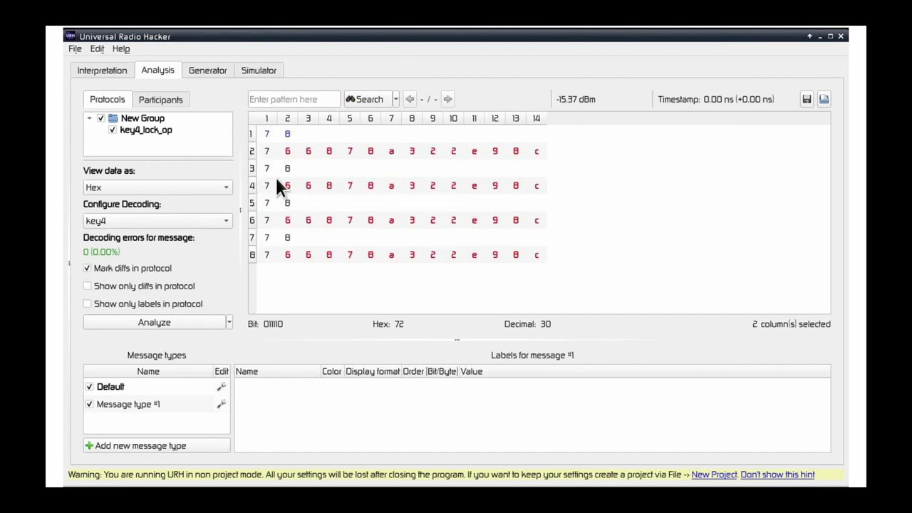
pyautogui.click(268, 118)
pyautogui.keyDown('shift'); pyautogui.click(287, 118); pyautogui.keyUp('shift')
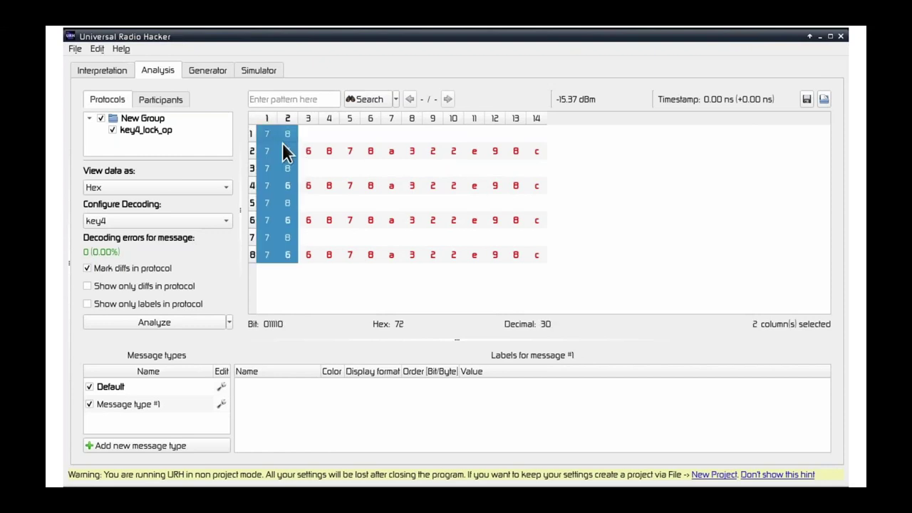
pyautogui.rightClick(273, 148)
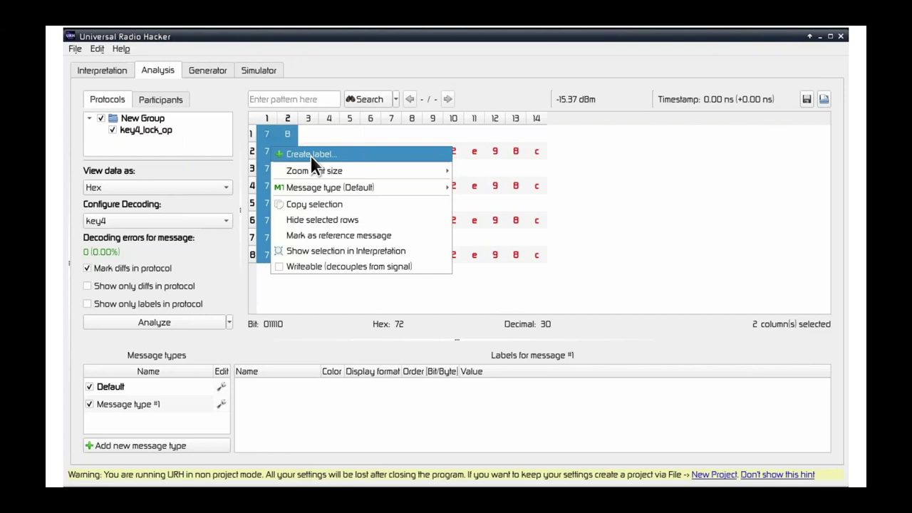
pyautogui.click(310, 155)
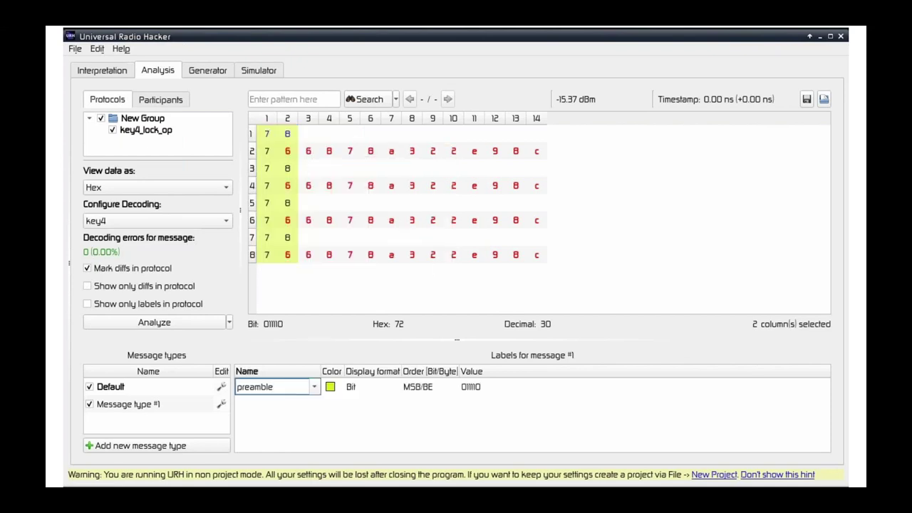
pyautogui.click(315, 427)
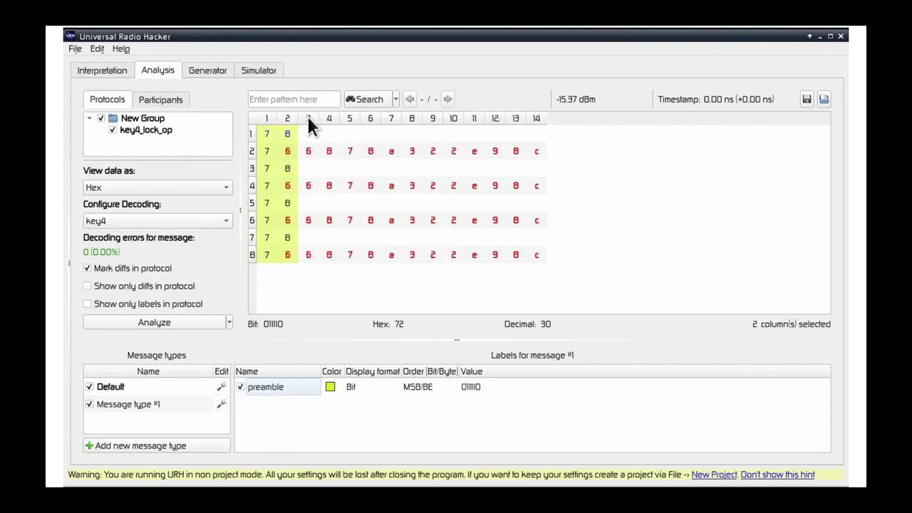
# Create a label over hex columns 3 to 12 of the messages and name it custom
pyautogui.click(308, 118)
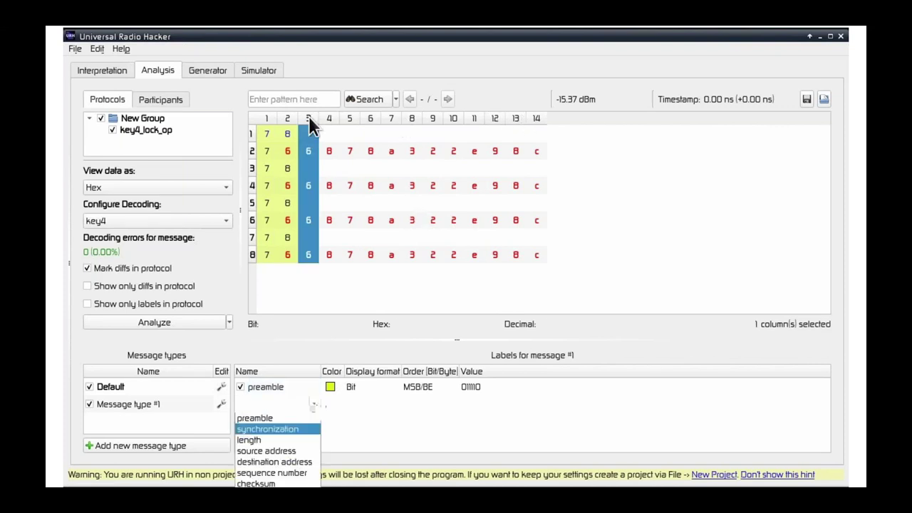
pyautogui.click(311, 429)
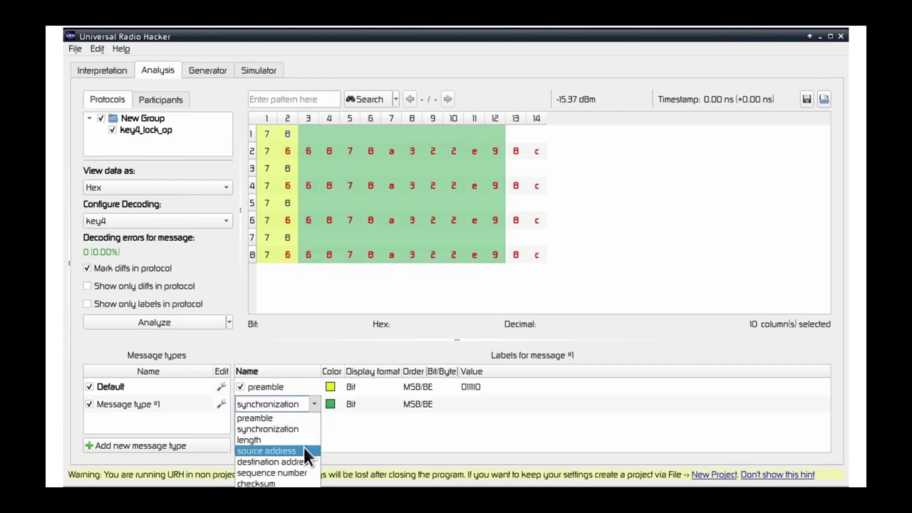
pyautogui.click(300, 495)
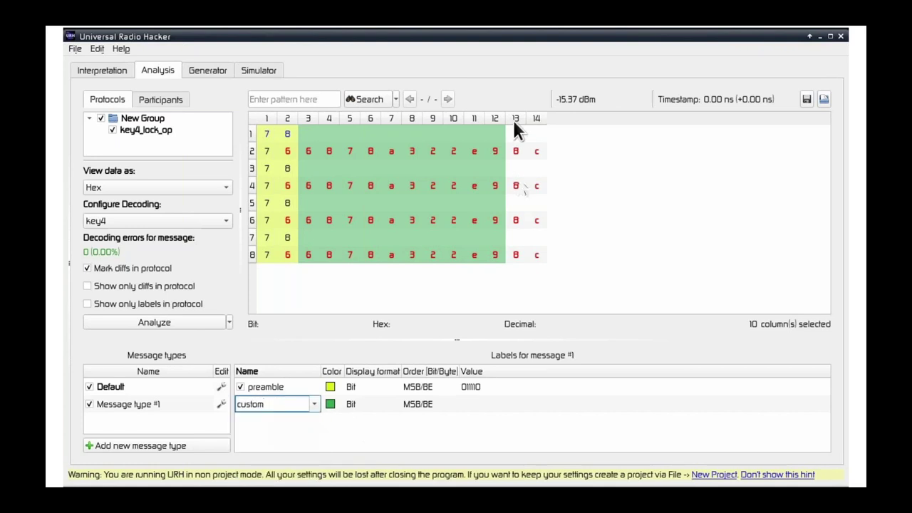
# Label the last two hex columns, 13 and 14, as checksum
pyautogui.moveTo(516, 130); pyautogui.dragTo(536, 151)
pyautogui.rightClick(507, 163)
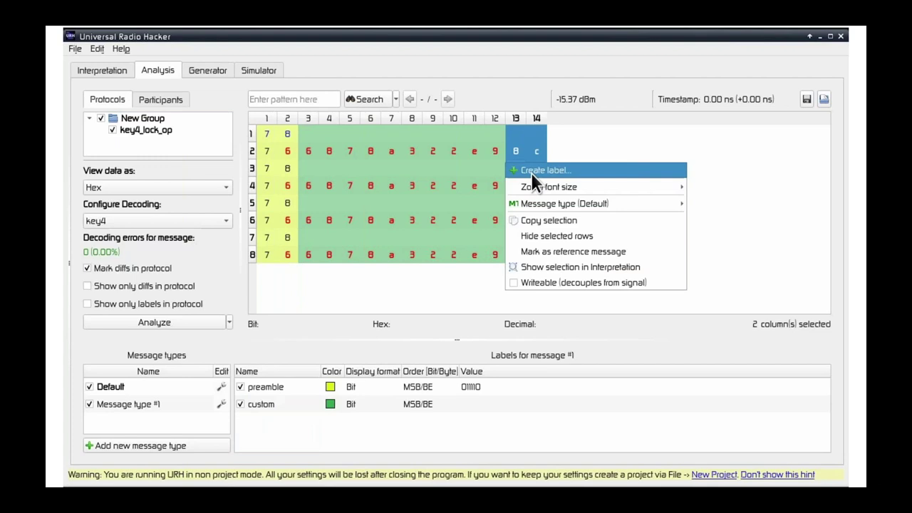
pyautogui.click(531, 173)
pyautogui.click(312, 421)
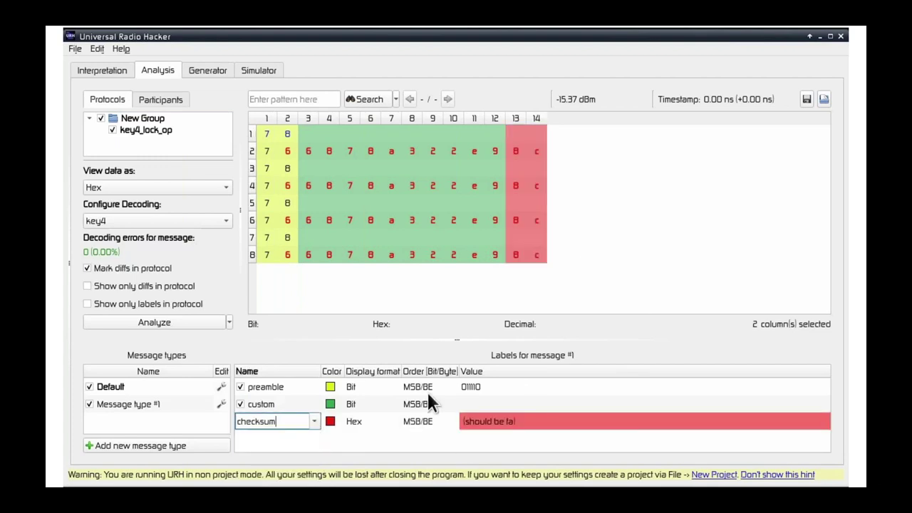
# Set the bit/byte order of the custom label to LSB/BE
pyautogui.click(437, 405)
pyautogui.rightClick(437, 404)
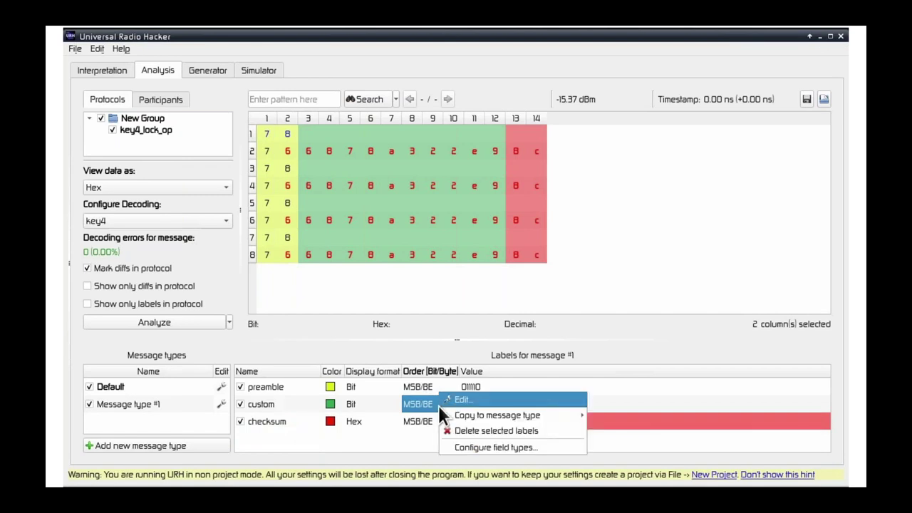
pyautogui.click(440, 405)
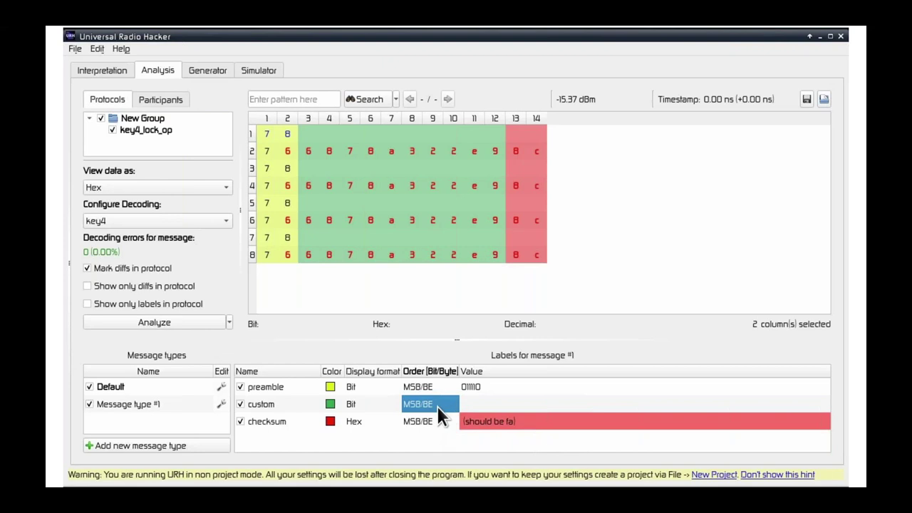
pyautogui.doubleClick(447, 406)
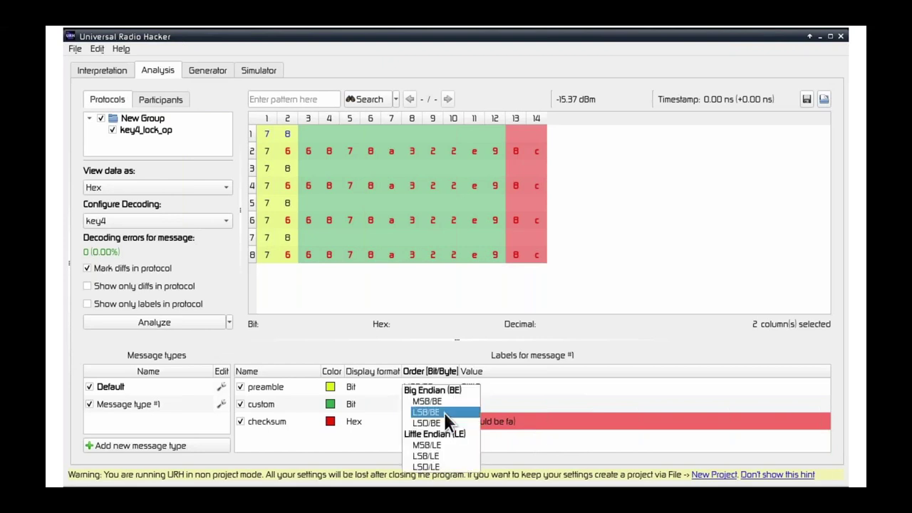
pyautogui.click(444, 413)
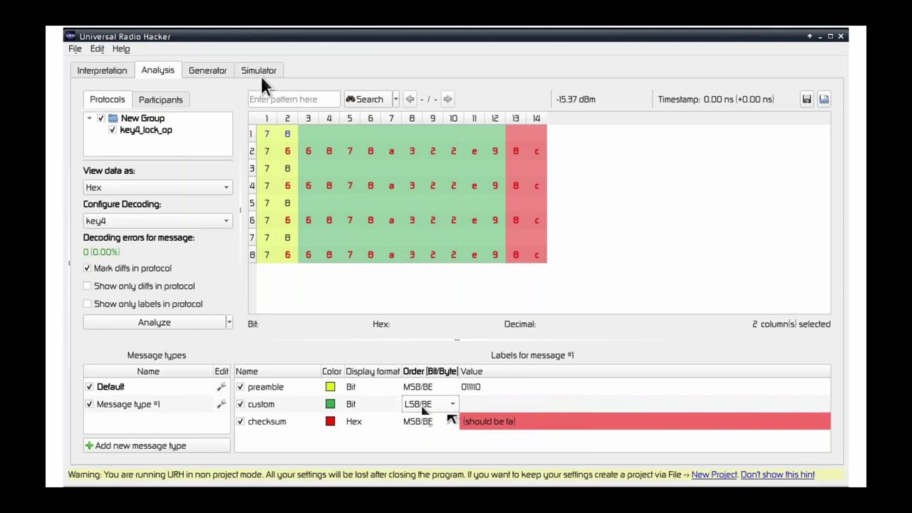
# Show the Generator view for the key4_lock_op protocol, followed by the Simulator view
pyautogui.click(219, 71)
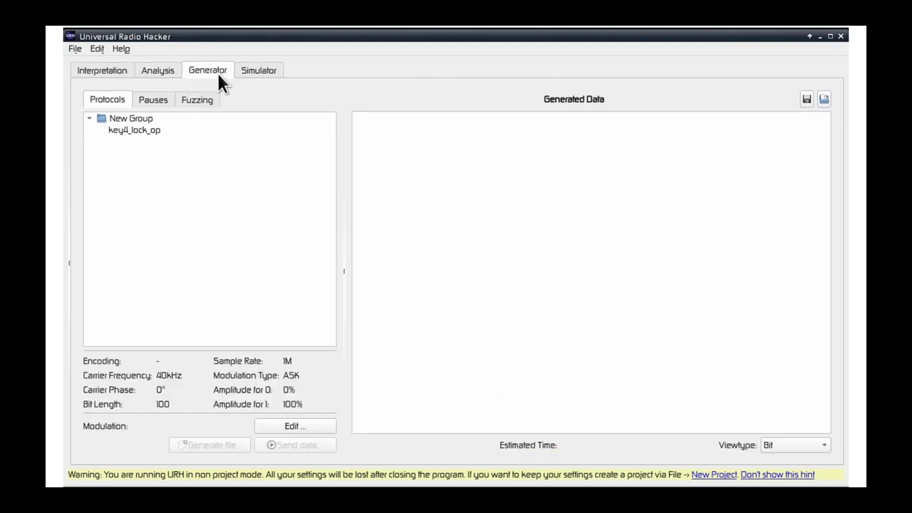
pyautogui.click(265, 75)
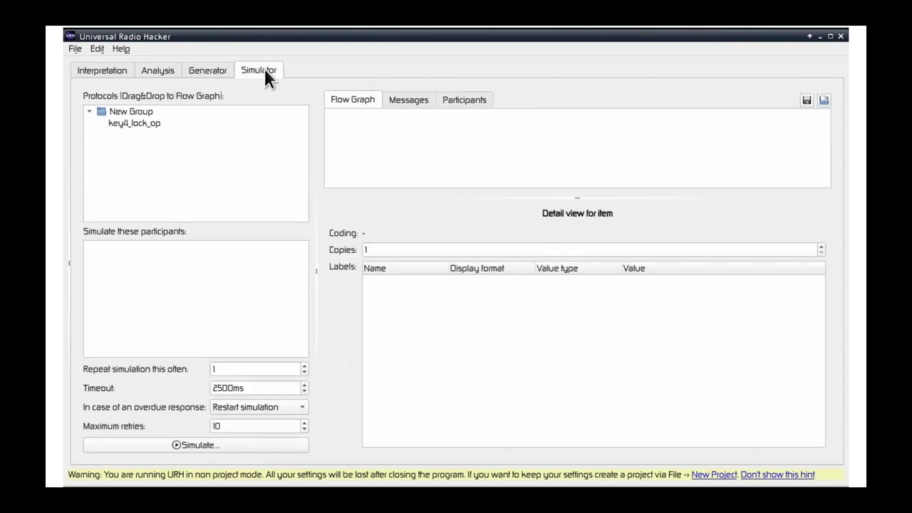